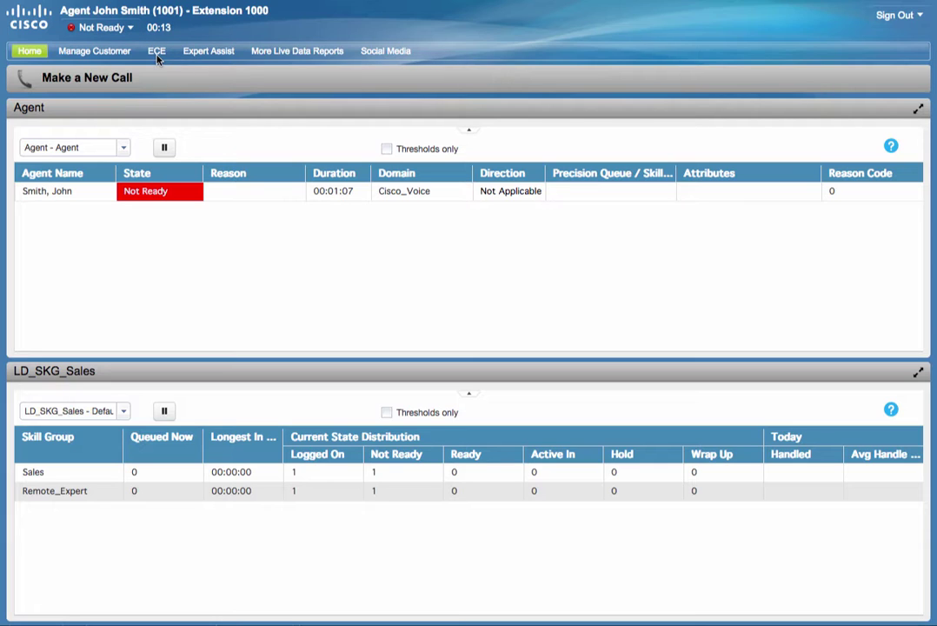
- Open the ECE chat and email workspace, review the activity and pushback settings in the agent Options, and cancel the dialog
click(156, 52)
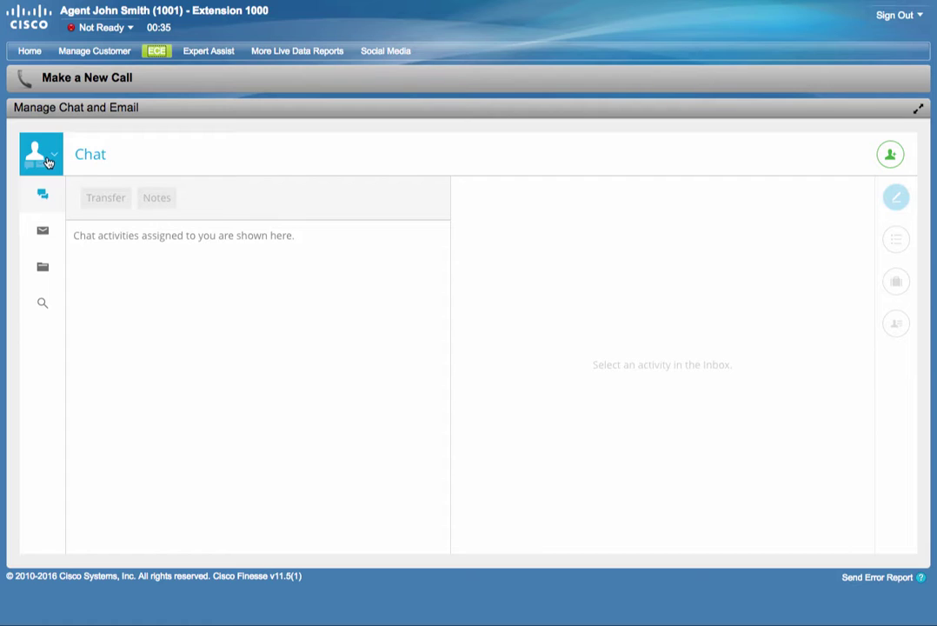
click(55, 159)
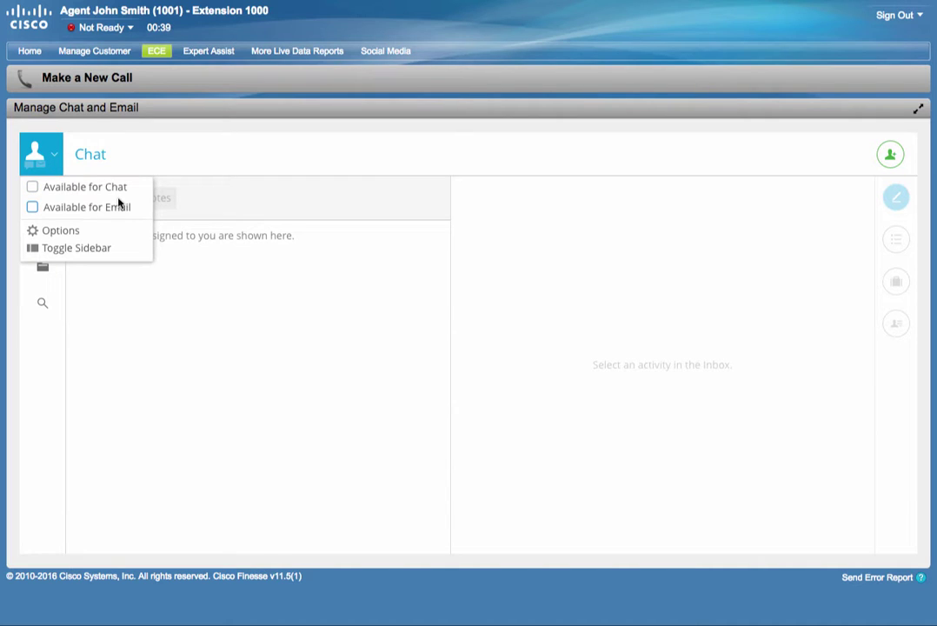
click(50, 231)
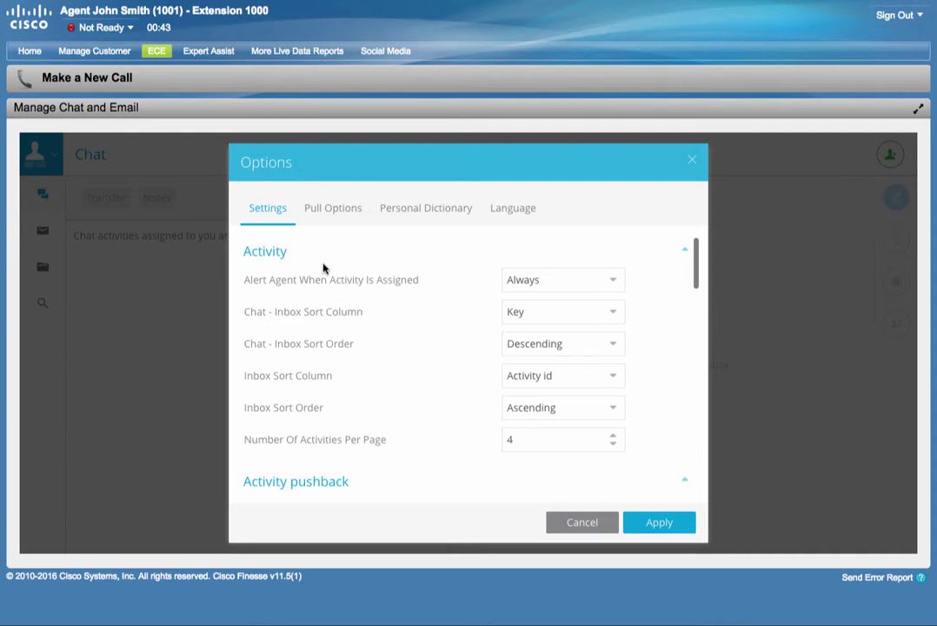
scroll(458, 405, down, 10)
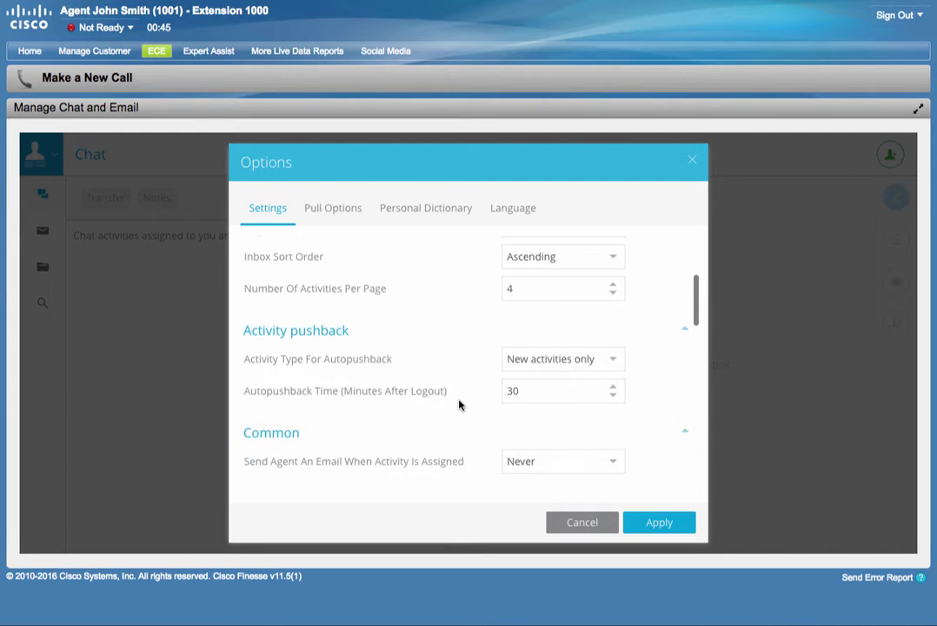
click(584, 525)
- Look through the Email inbox, the Completed Activities folder and the Search categories, and return to the Chat inbox
click(42, 233)
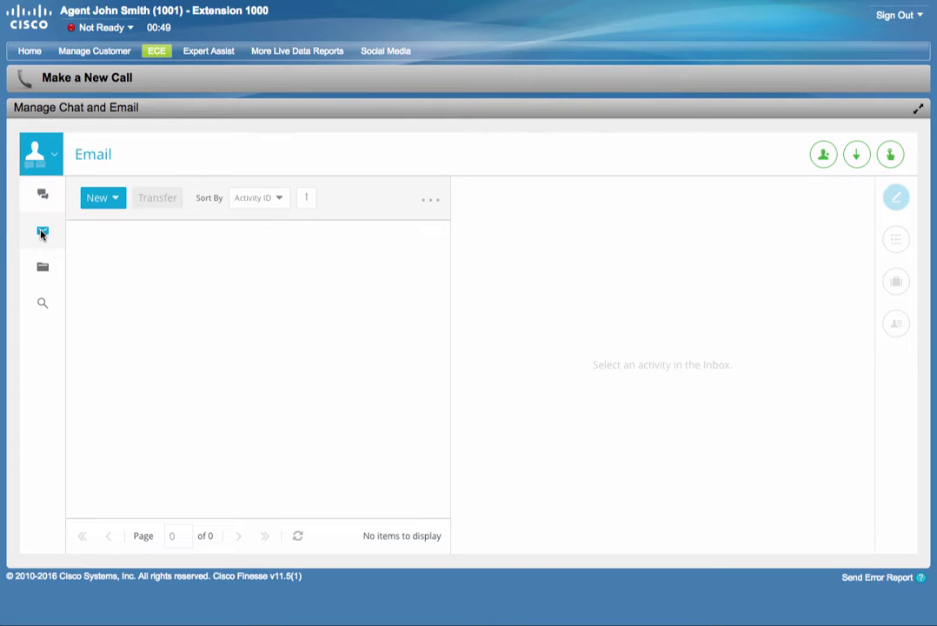
click(43, 192)
click(42, 267)
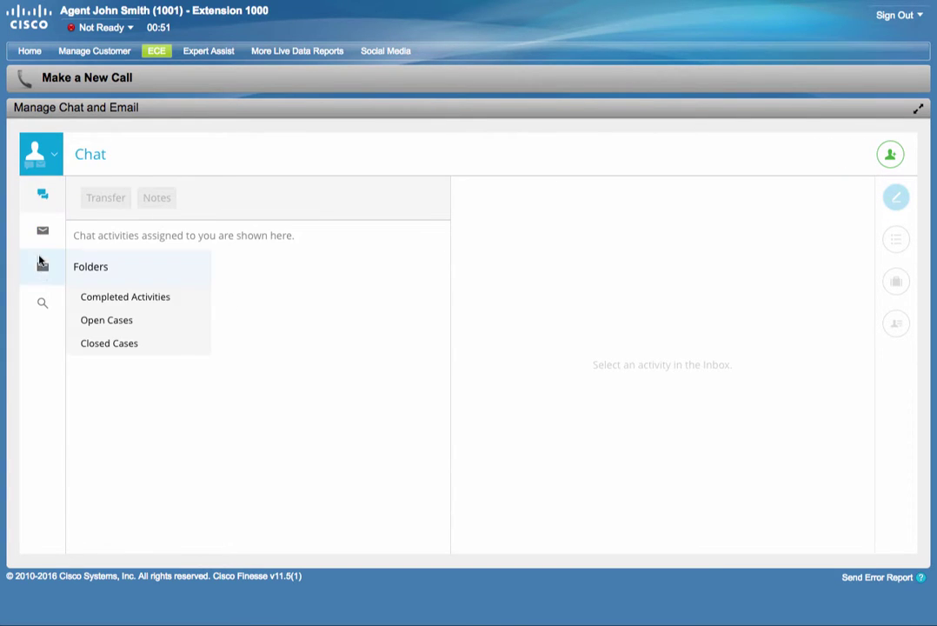
click(113, 297)
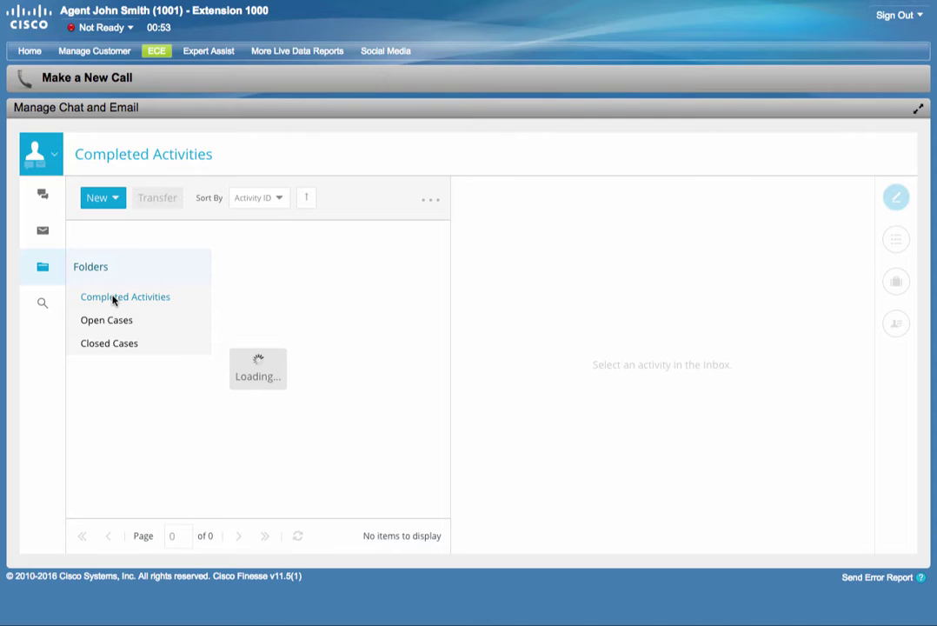
click(42, 301)
click(264, 202)
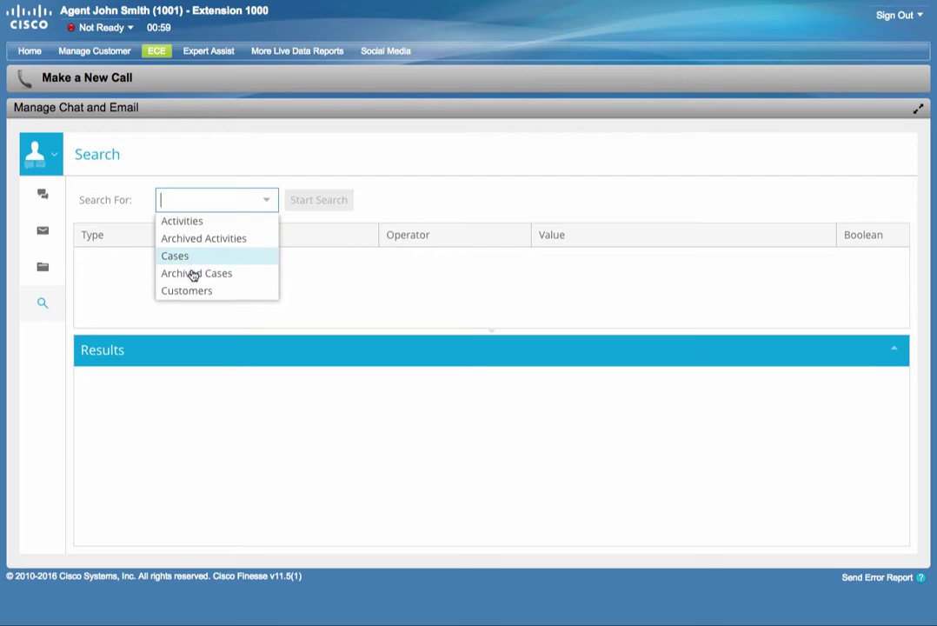
click(42, 193)
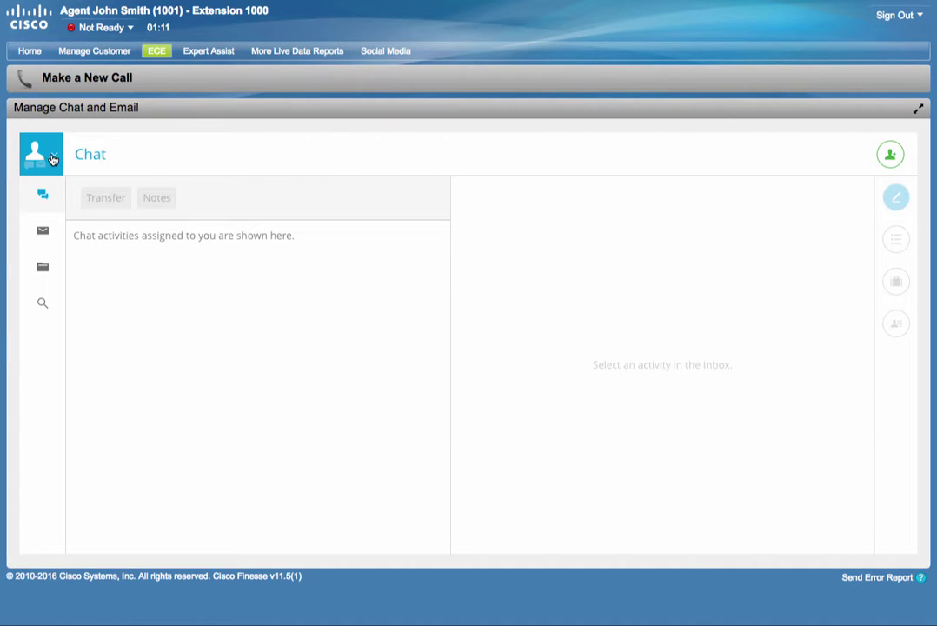
- Make the agent available for email
click(49, 158)
click(32, 207)
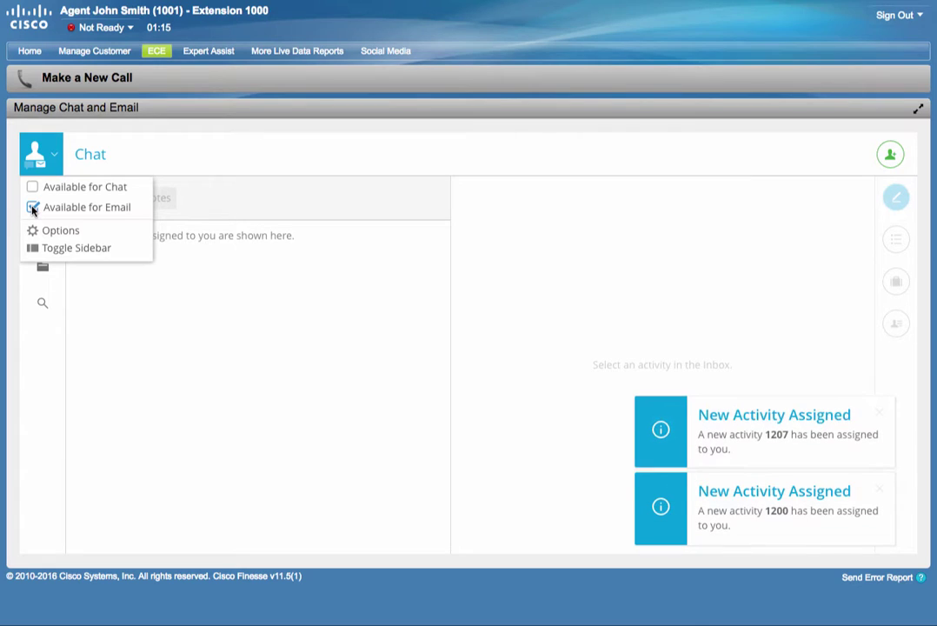
click(208, 115)
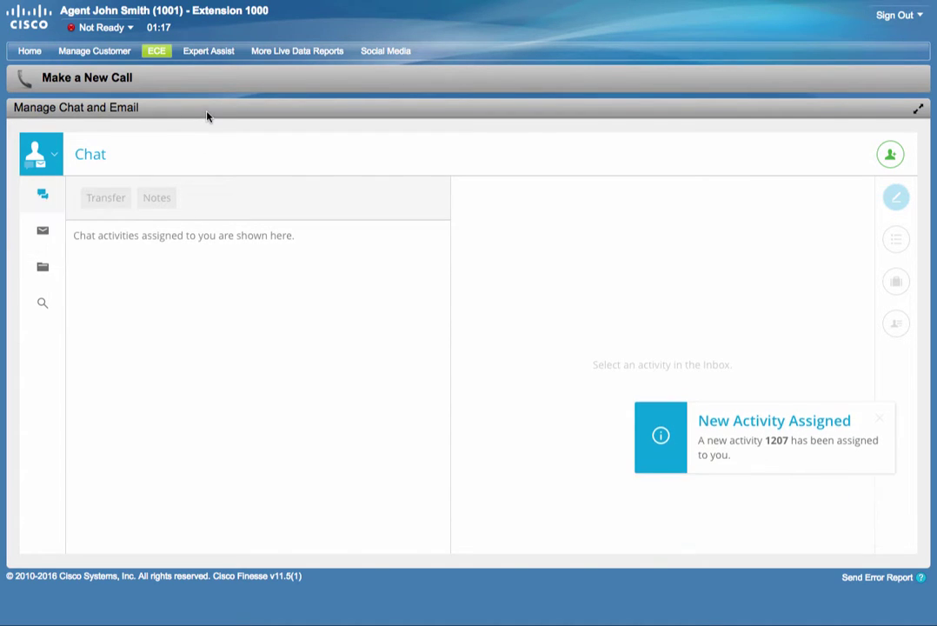
- Open Web Inquiry activity 1200 from the Email inbox and expand the reply editor's full set of formatting tools
click(43, 230)
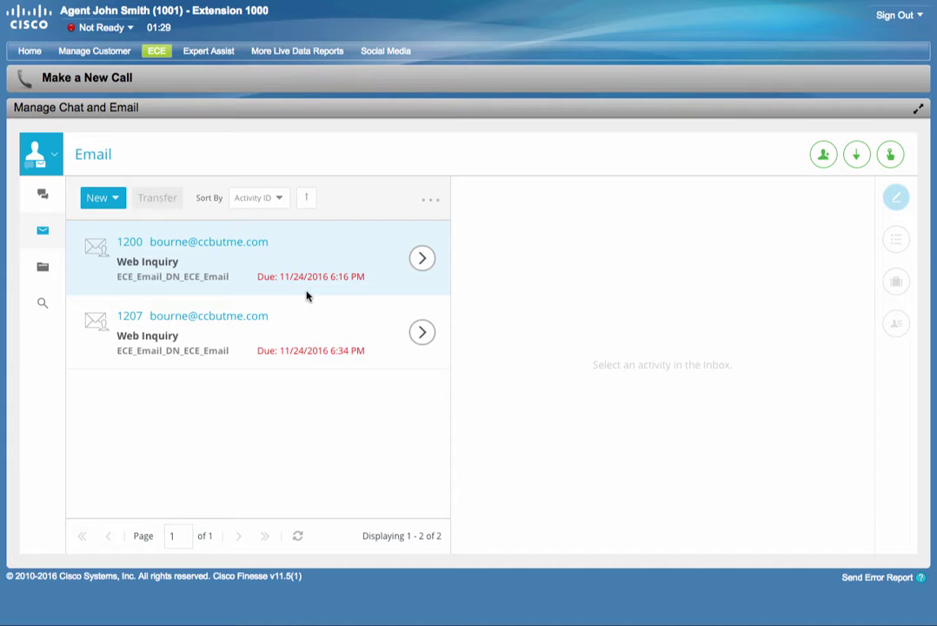
click(304, 274)
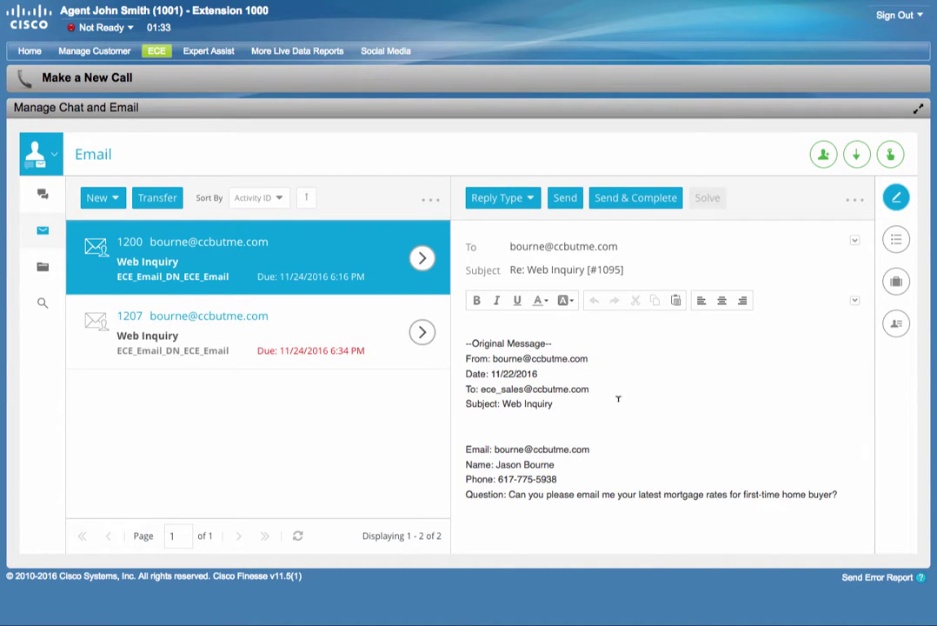
click(855, 299)
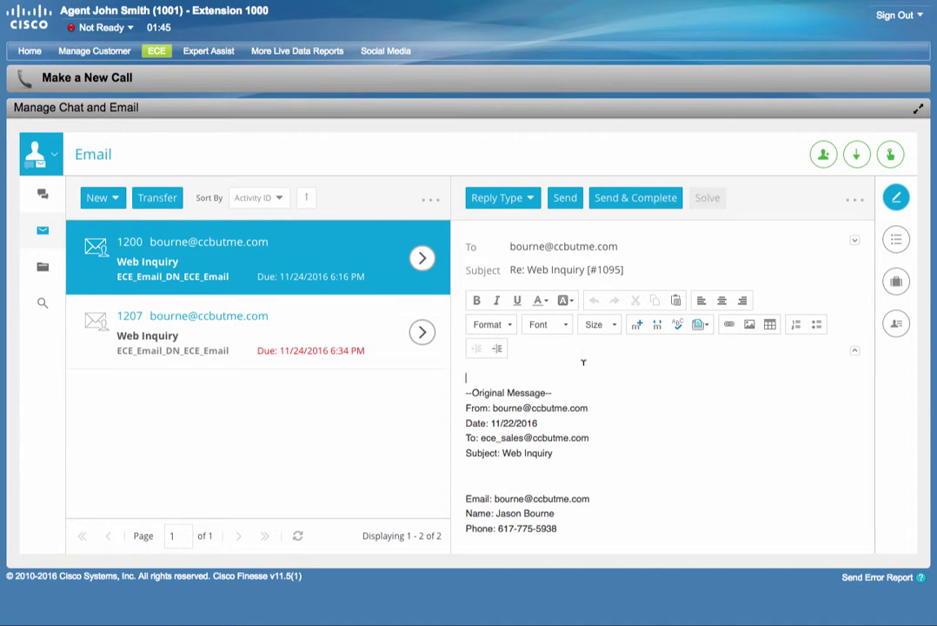
- Insert the FF_Header_1 header and the FF_Signature_1 signature into the reply for activity 1200
click(707, 325)
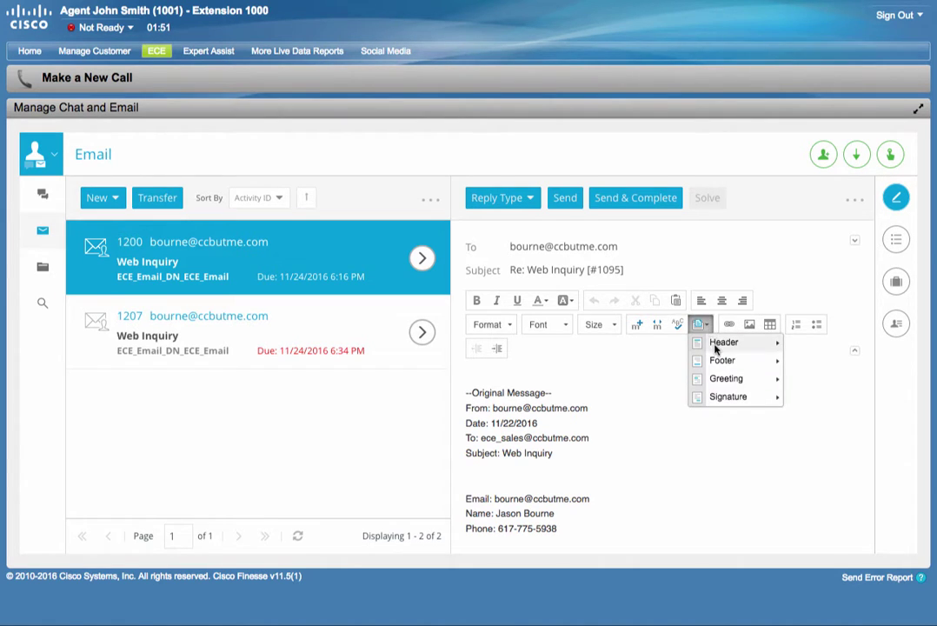
mouse_move(716, 349)
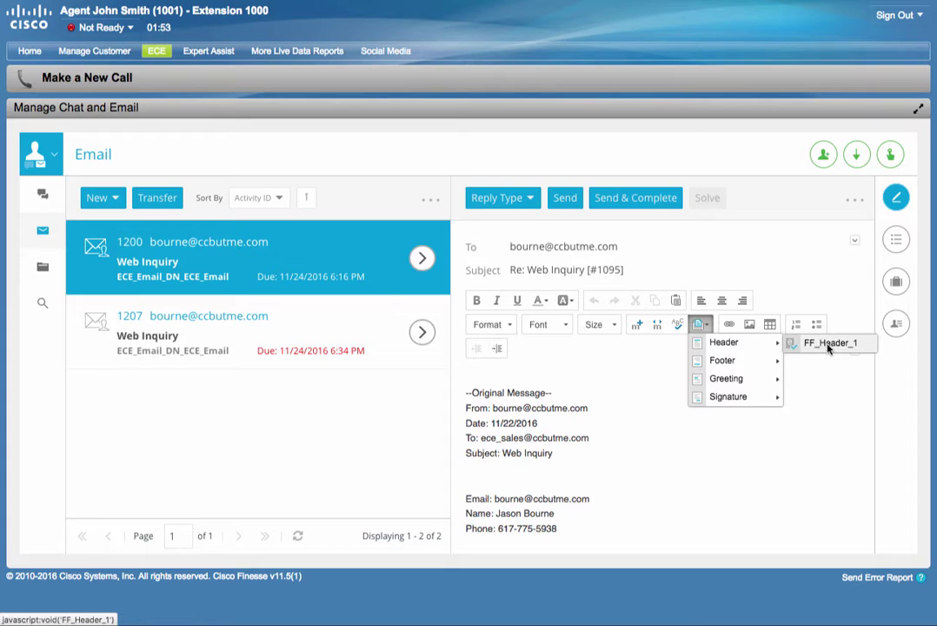
click(821, 344)
click(701, 323)
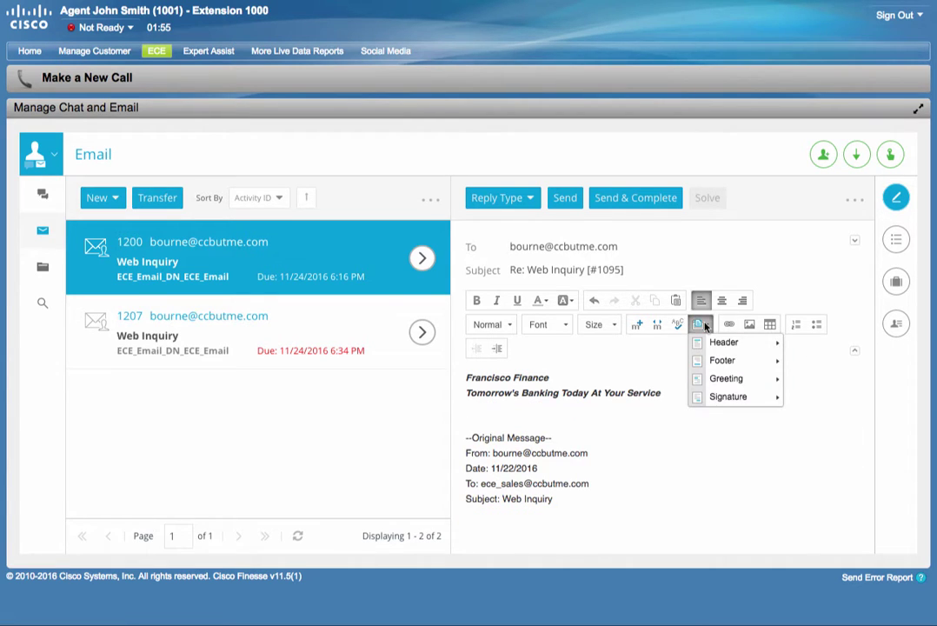
mouse_move(752, 396)
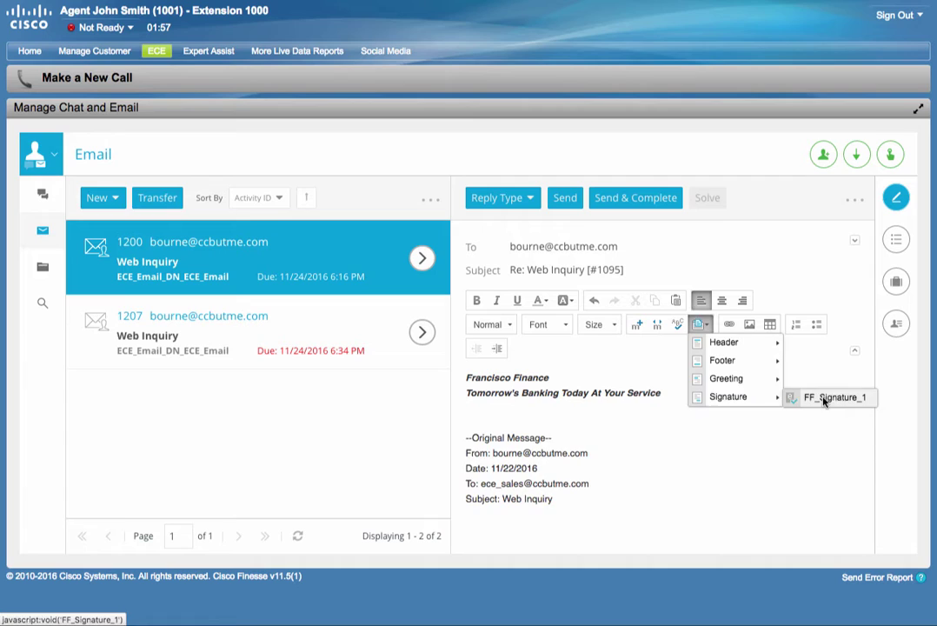
click(822, 397)
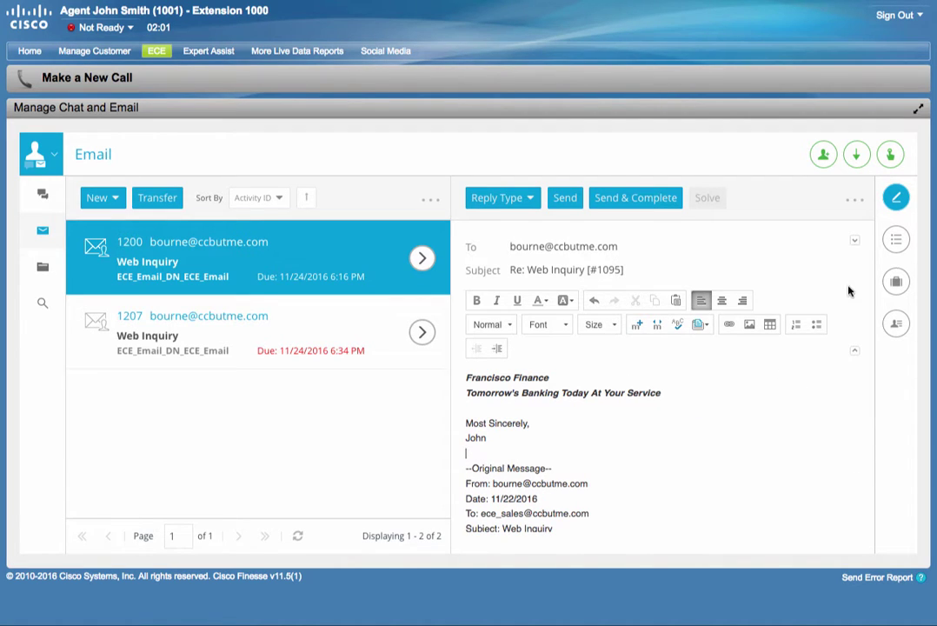
- Review the details of activity 1200, including its classifications, notes and expanded audit history
click(896, 240)
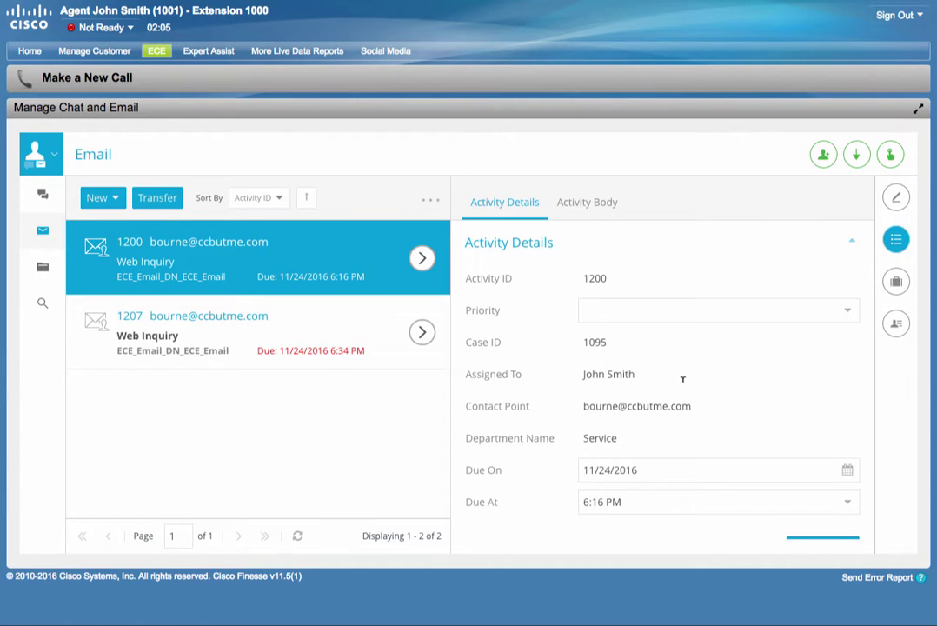
scroll(683, 379, down, 3)
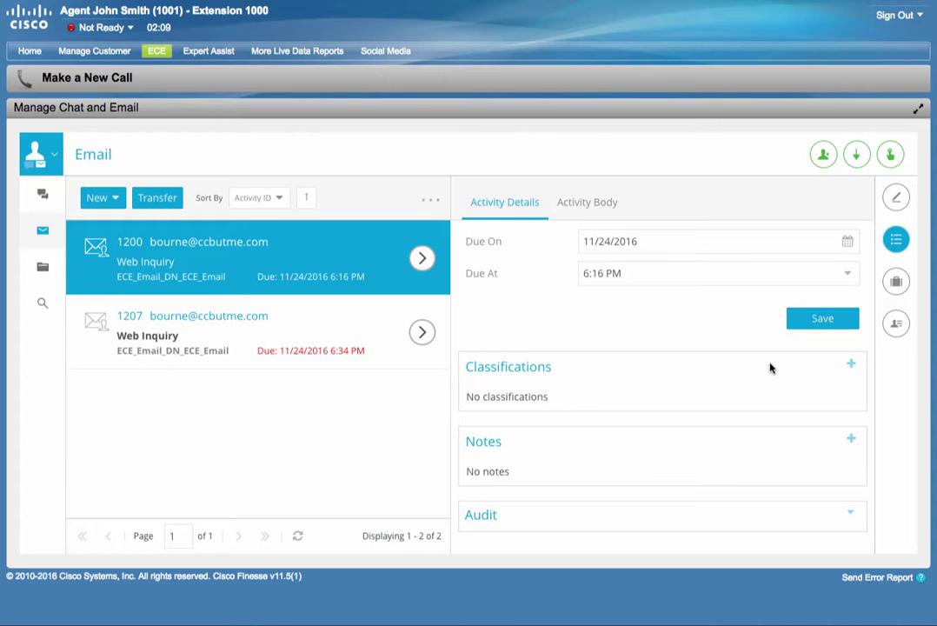
click(854, 517)
scroll(751, 500, down, 3)
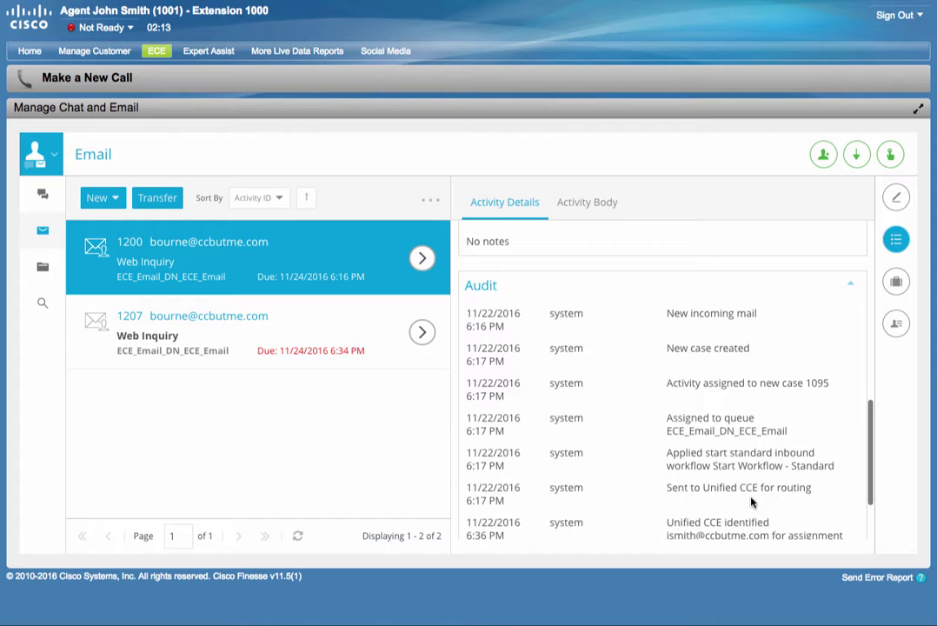
scroll(751, 501, up, 10)
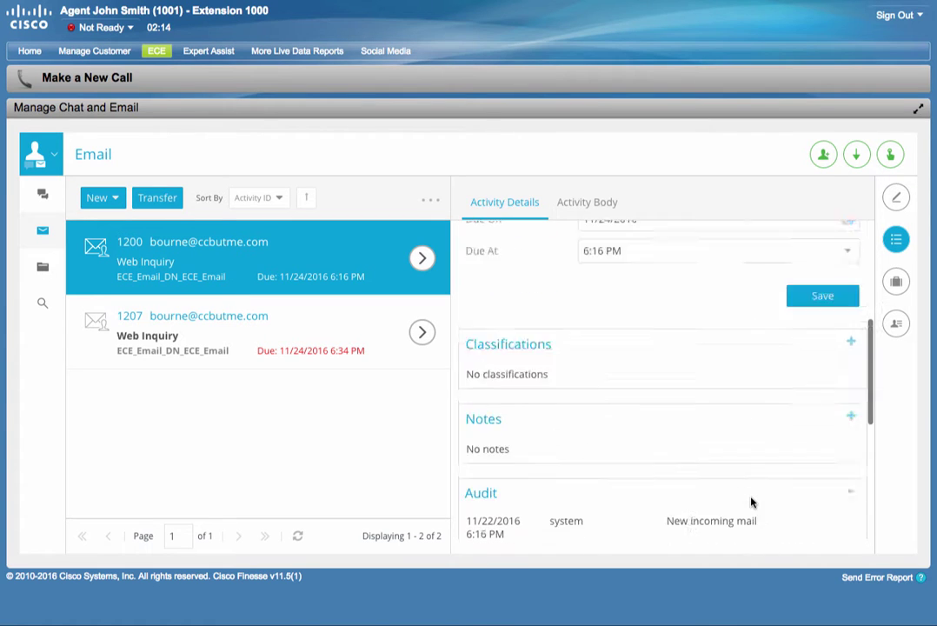
- Review the case details linked to activity 1200, including related cases, classifications and notes
click(897, 282)
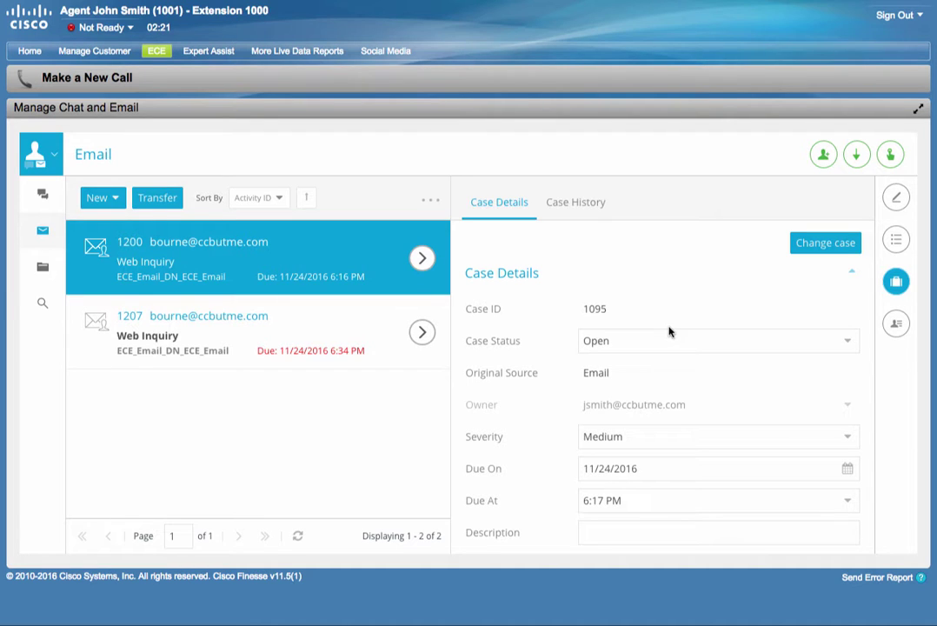
scroll(667, 325, down, 3)
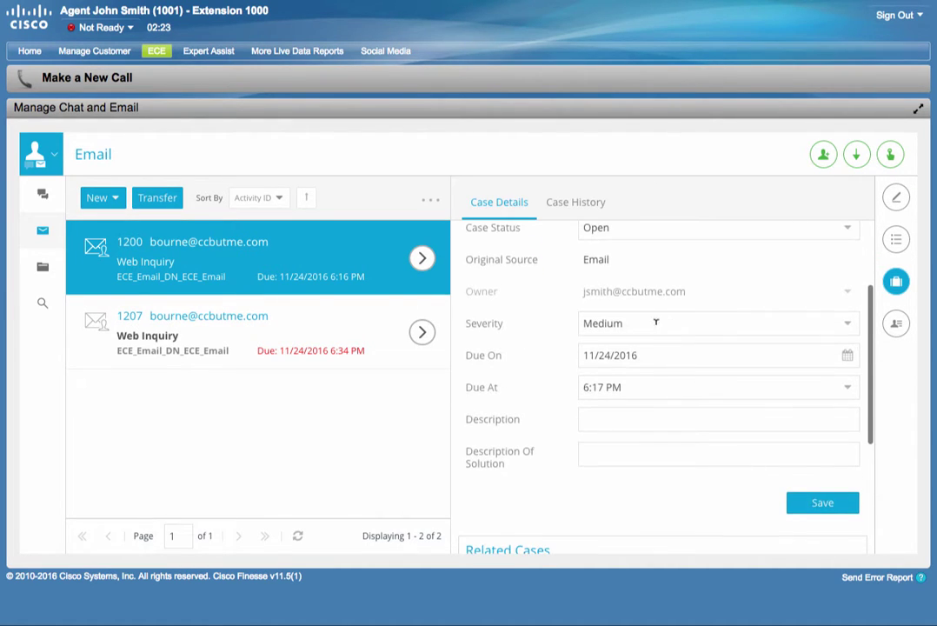
scroll(558, 449, down, 4)
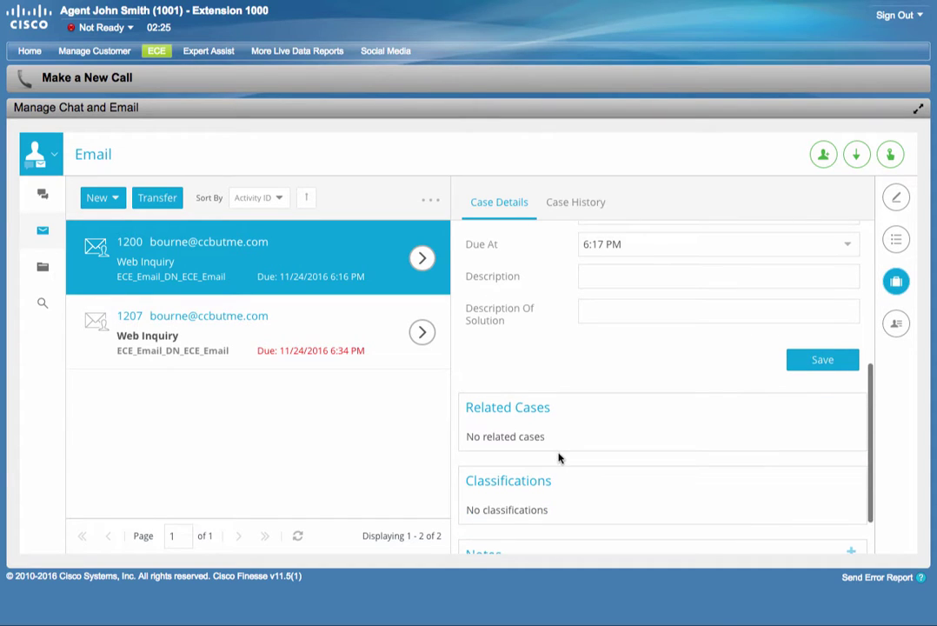
scroll(592, 494, down, 2)
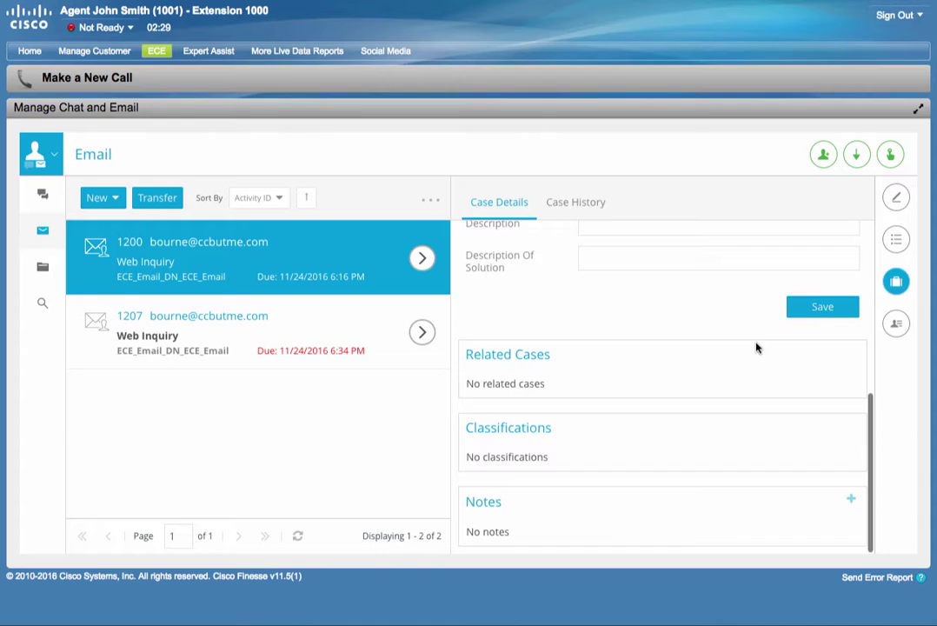
scroll(757, 347, up, 9)
- Review the customer's contact details and case history for activity 1200, ending on the customer details
click(896, 327)
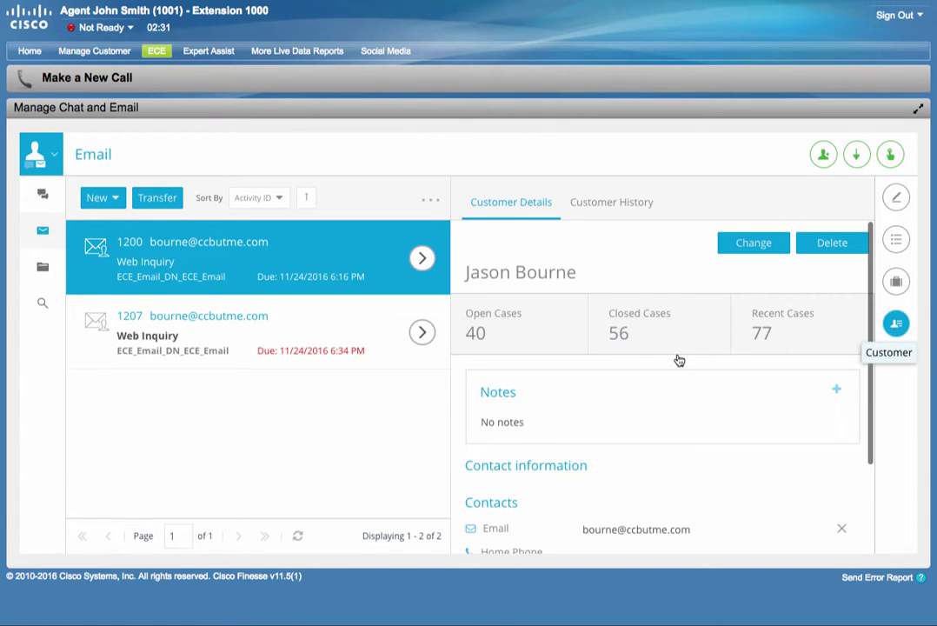
scroll(669, 402, down, 4)
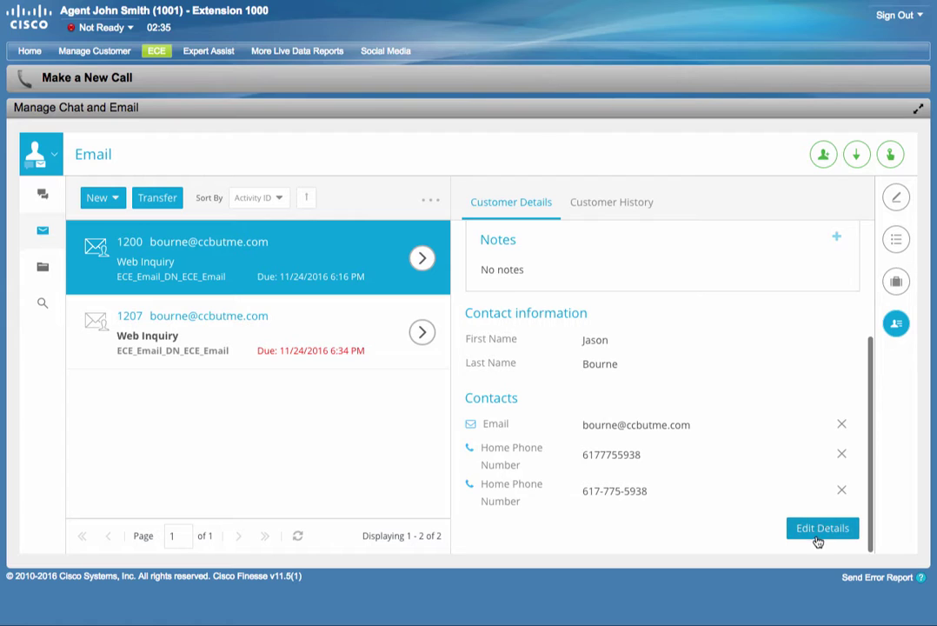
scroll(715, 434, up, 4)
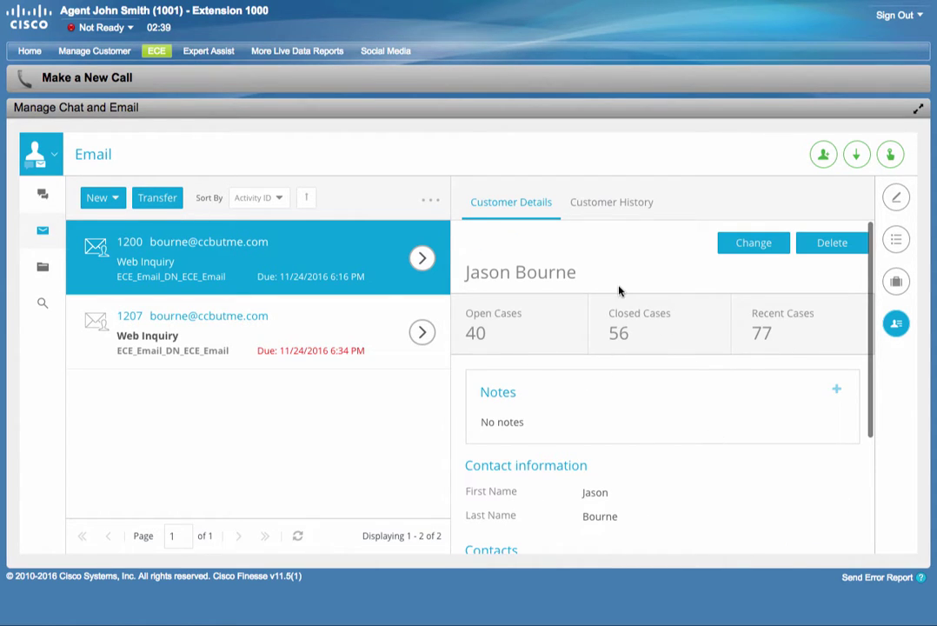
click(613, 211)
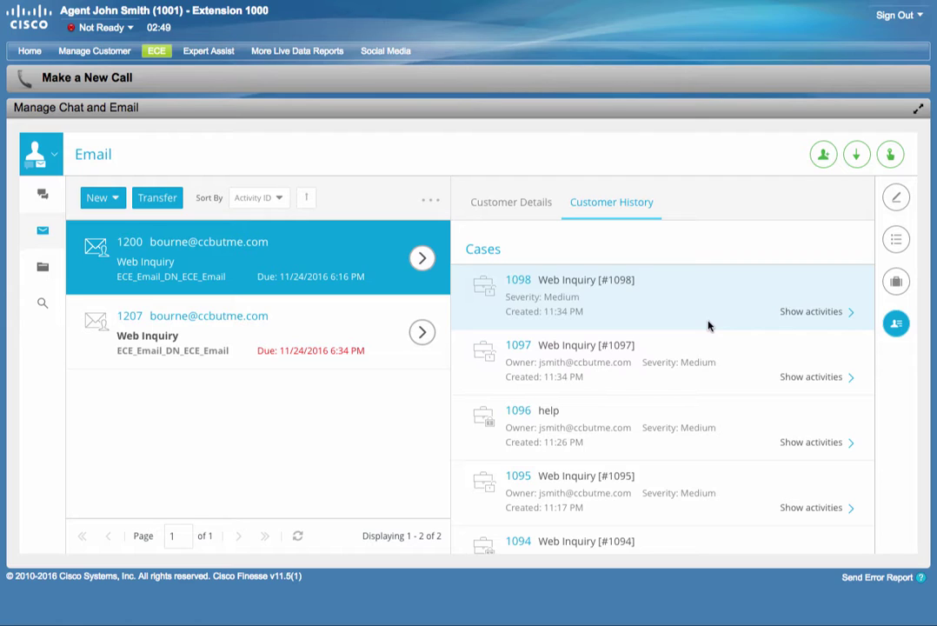
click(525, 205)
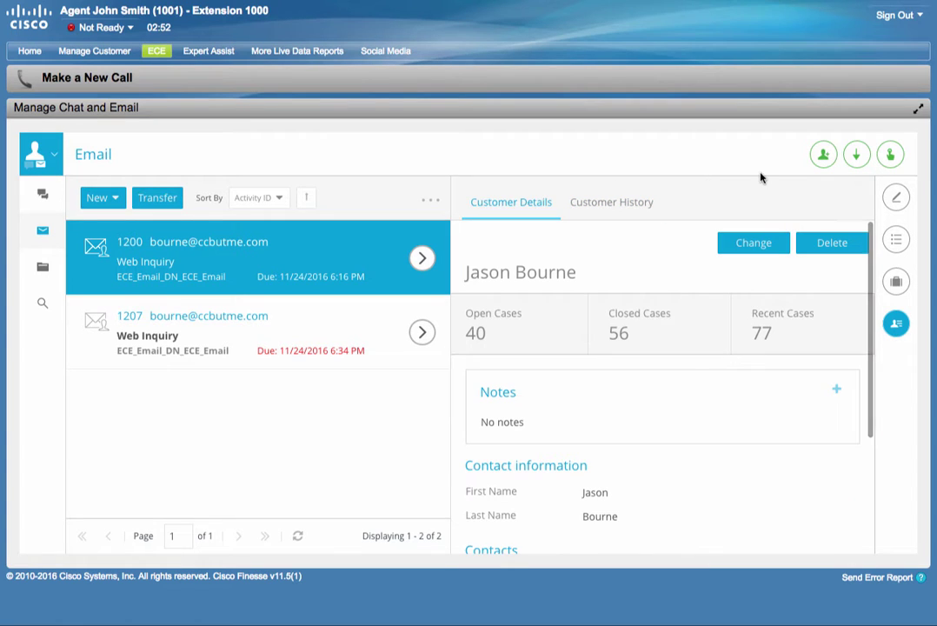
- View the options for picking activities from a queue or user, cancel the dialog, and return to the reply for activity 1200
click(890, 156)
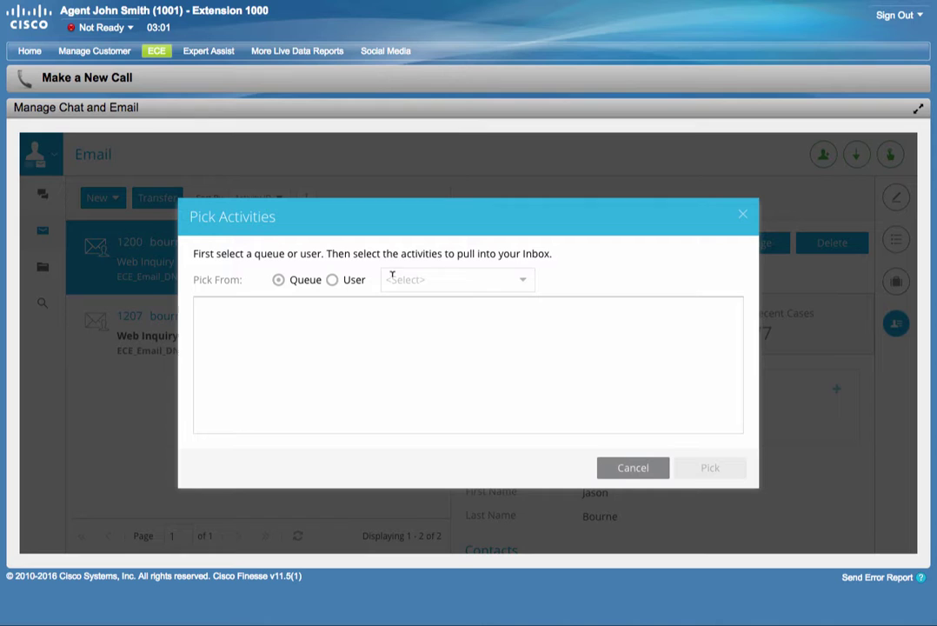
click(617, 467)
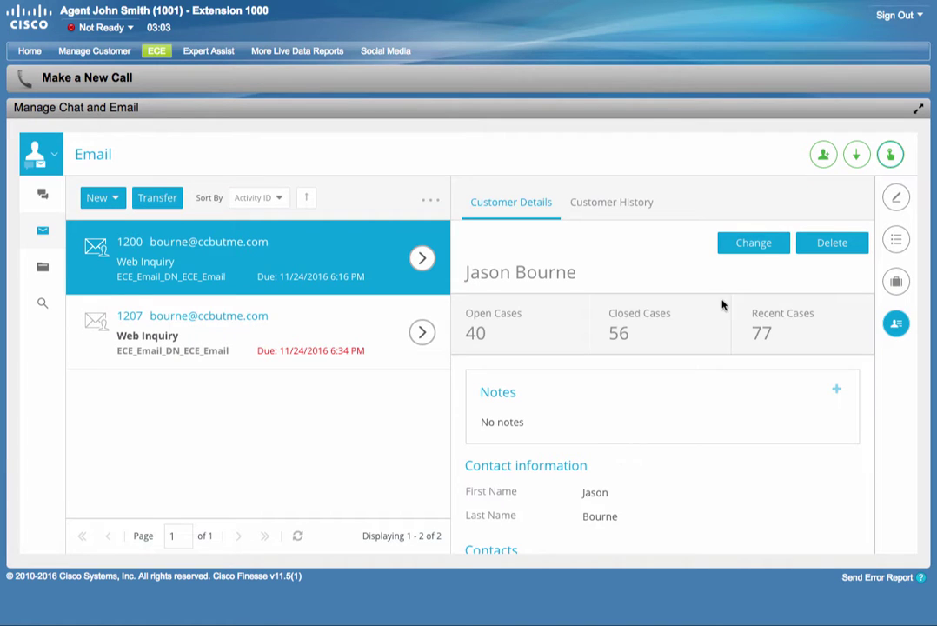
click(896, 198)
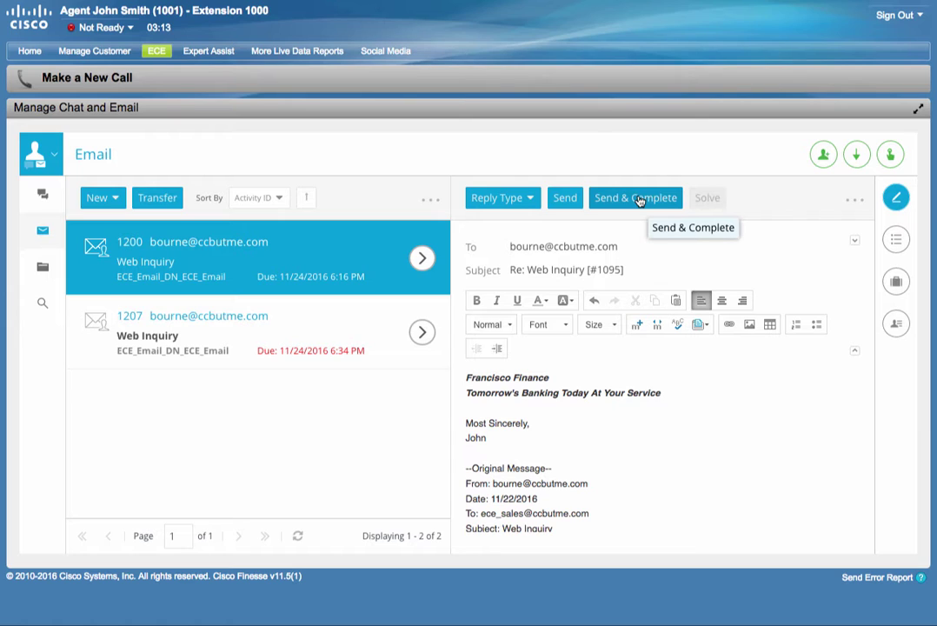
- Look over the additional reply actions for activity 1200, and send the reply while completing the activity
click(853, 200)
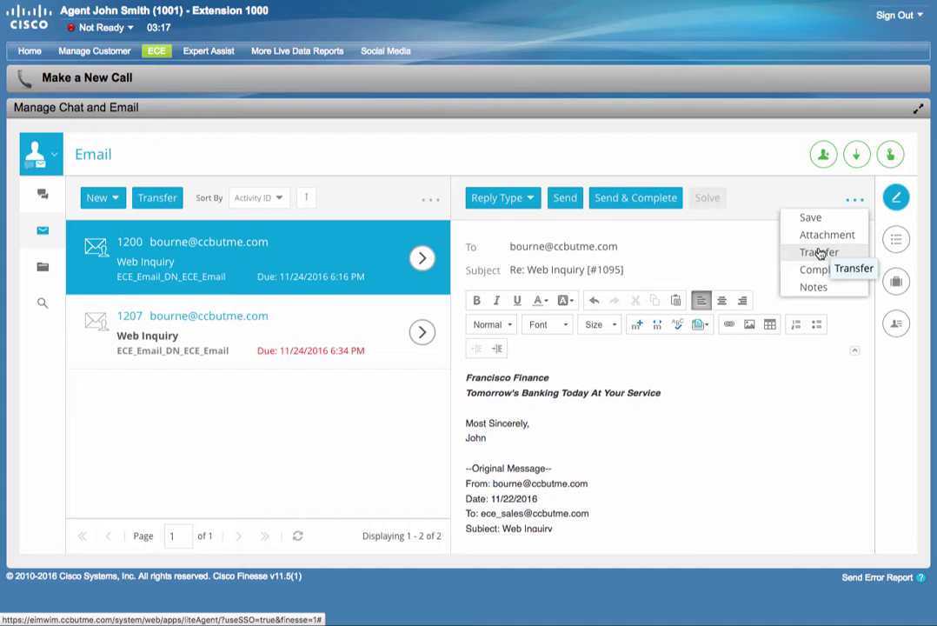
click(737, 244)
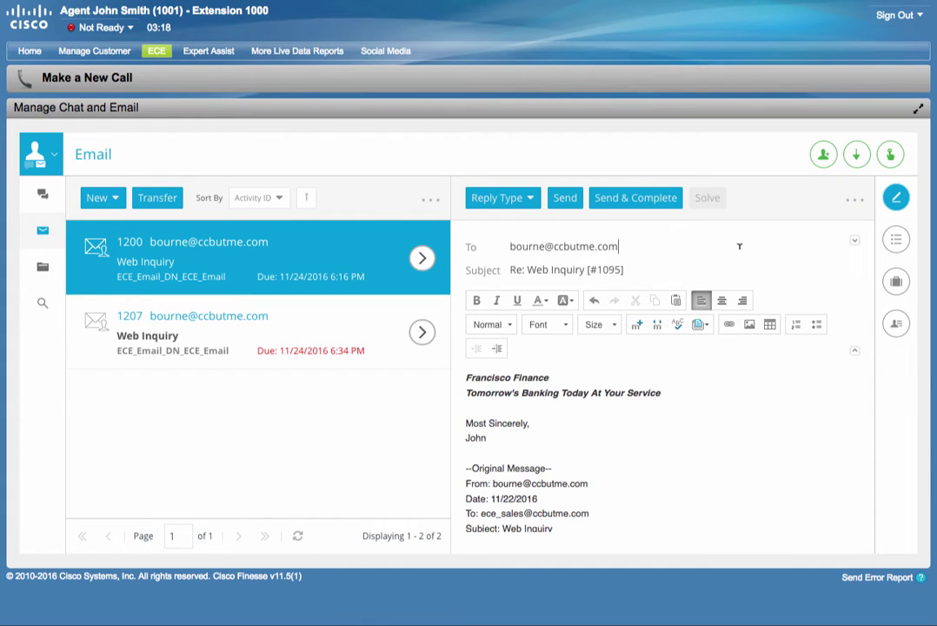
click(643, 205)
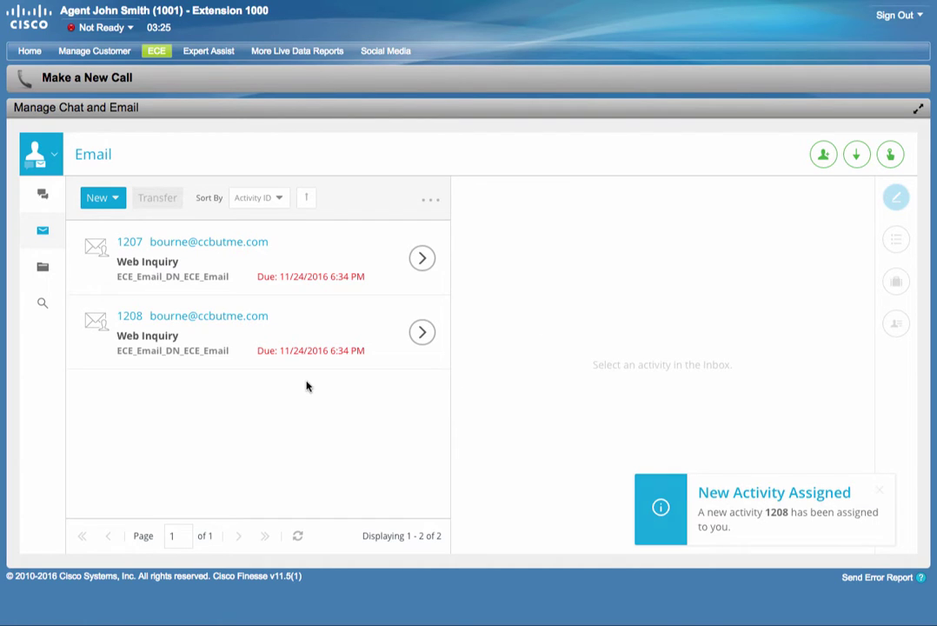
- Make the agent available for chat and switch from the email inbox to the chat inbox
click(53, 161)
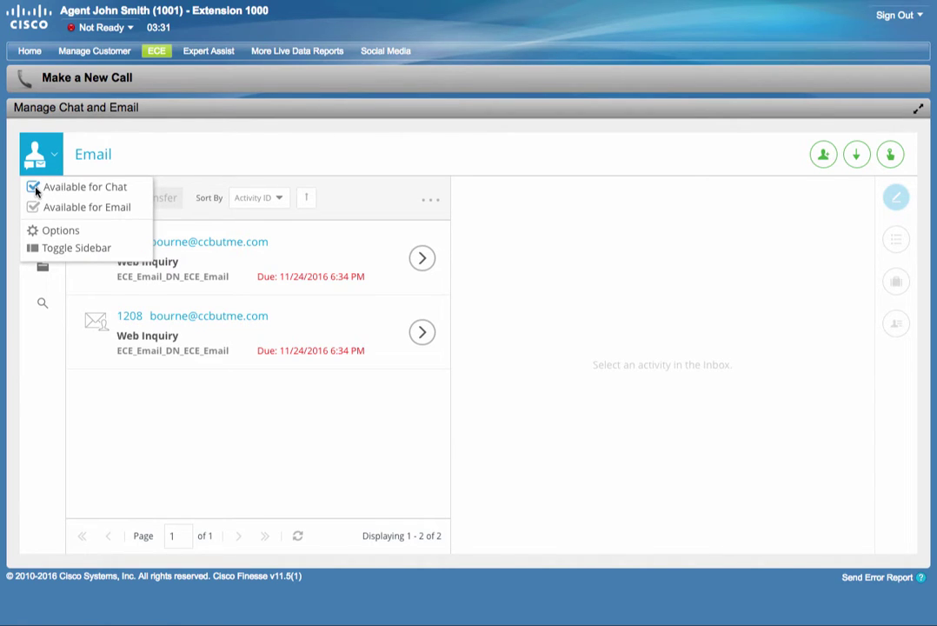
click(175, 157)
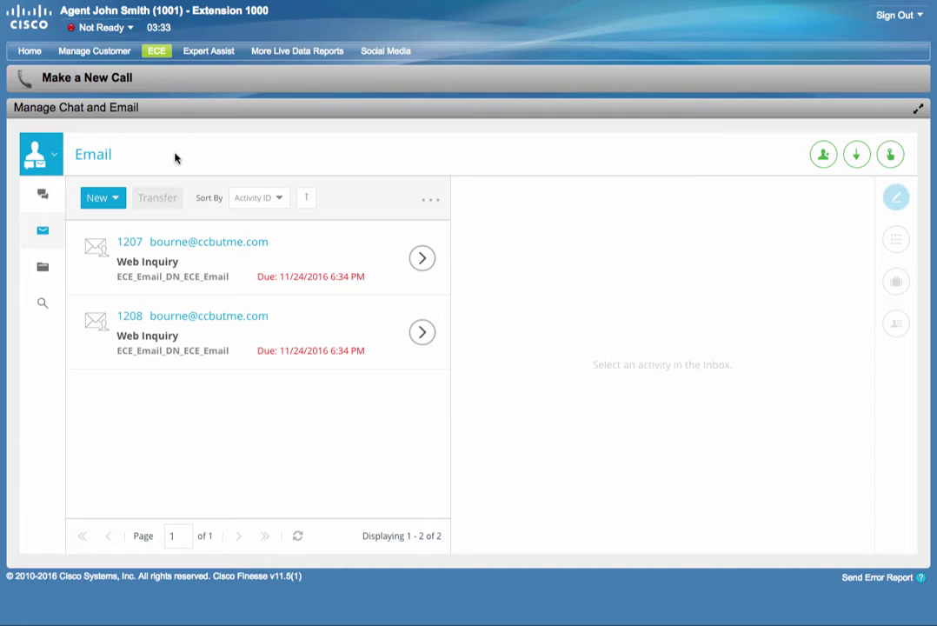
click(40, 194)
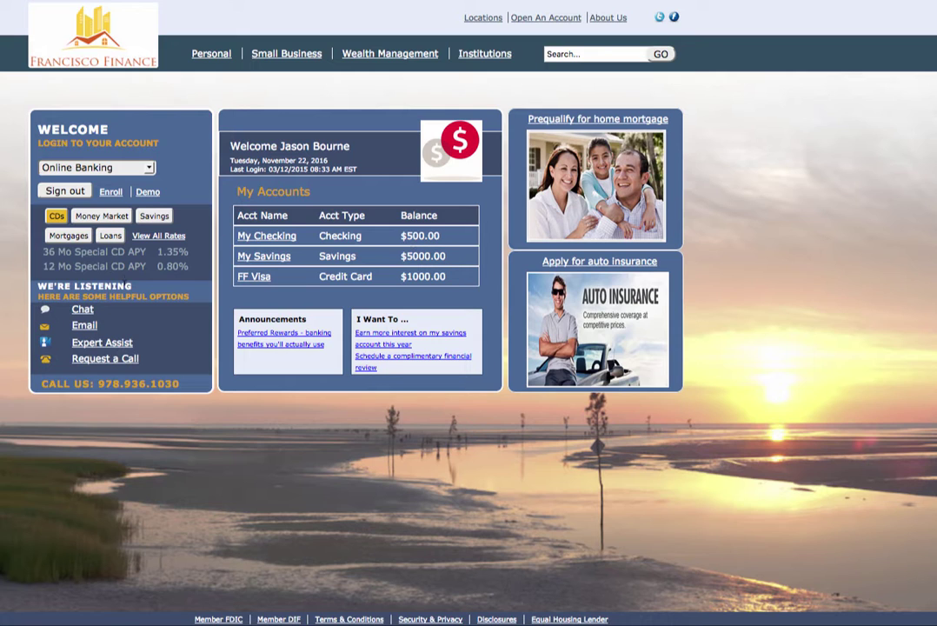
- Start a live chat request from the Francisco Finance website and fill in the customer's full name and e-mail
click(86, 311)
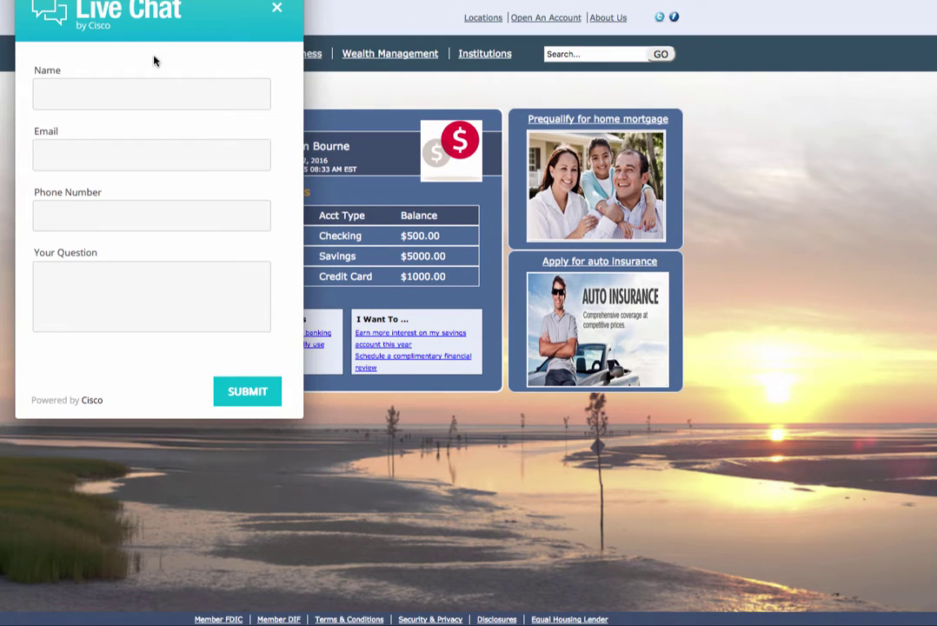
drag(172, 0, 617, 68)
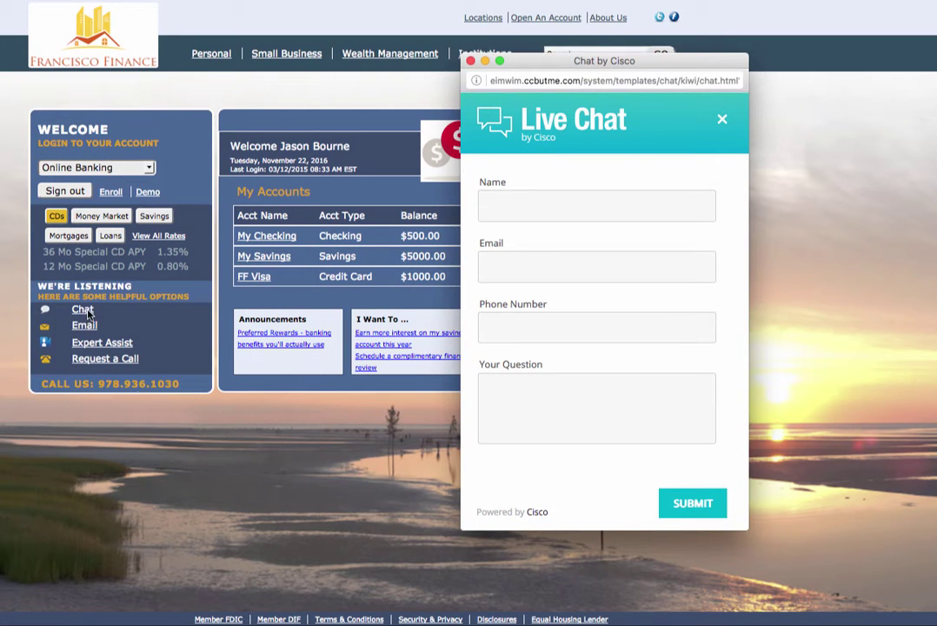
click(630, 202)
text(Jason)
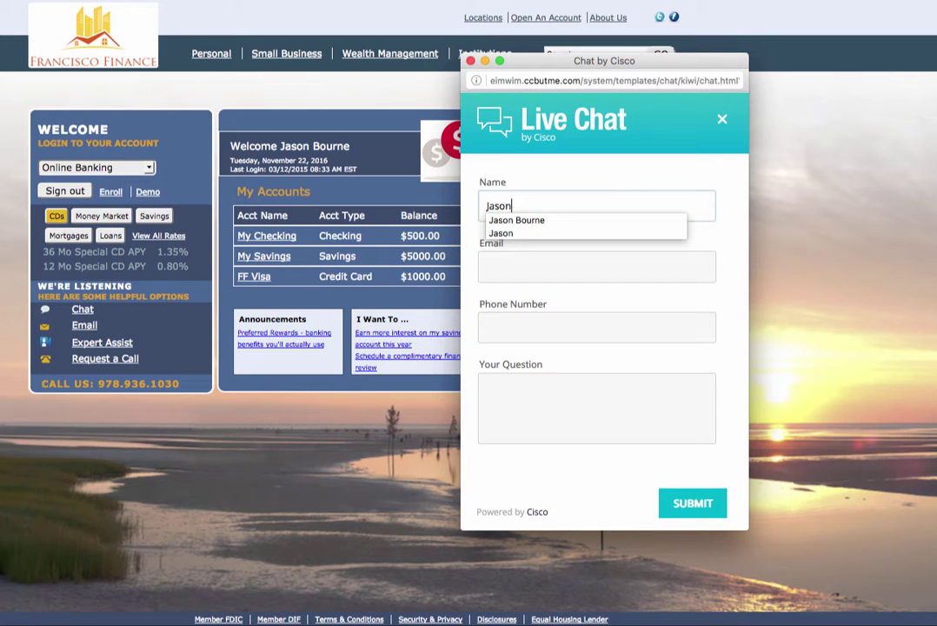
click(548, 220)
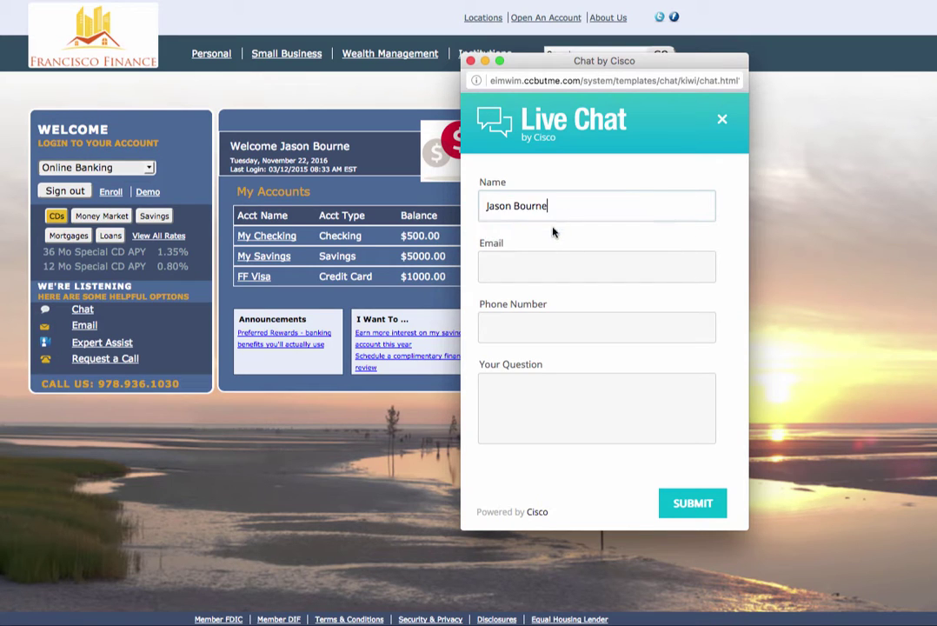
click(547, 262)
text(bour)
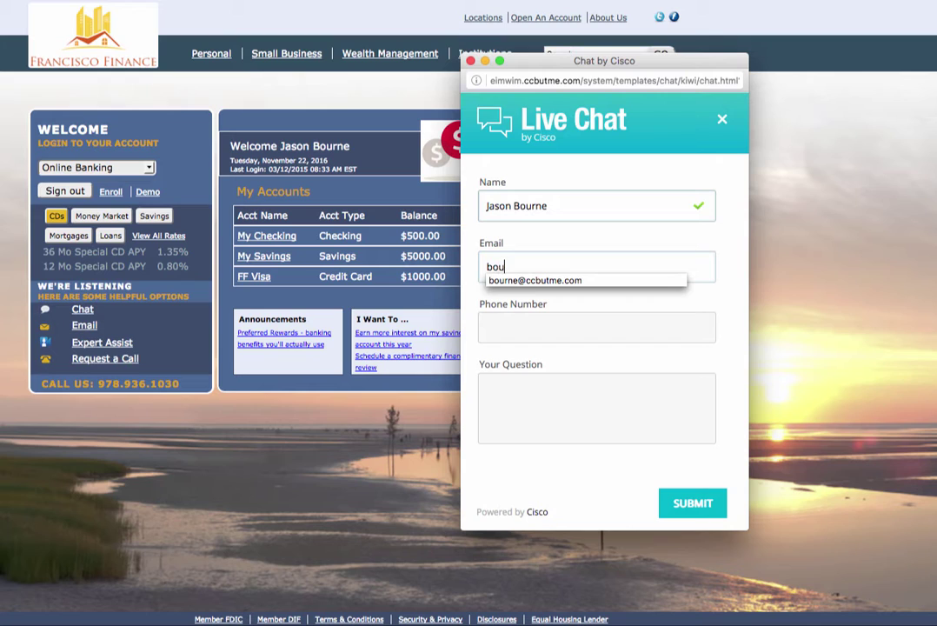
click(547, 281)
- Enter the customer's phone number and the question "help" in the live chat form, and submit the request
click(540, 327)
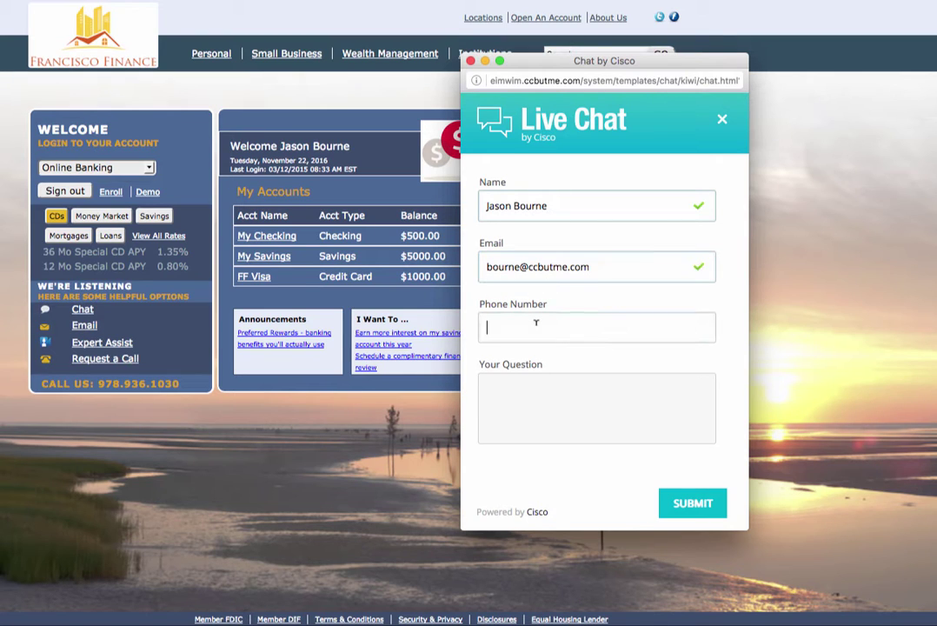
text(6)
click(524, 342)
click(522, 397)
text(help)
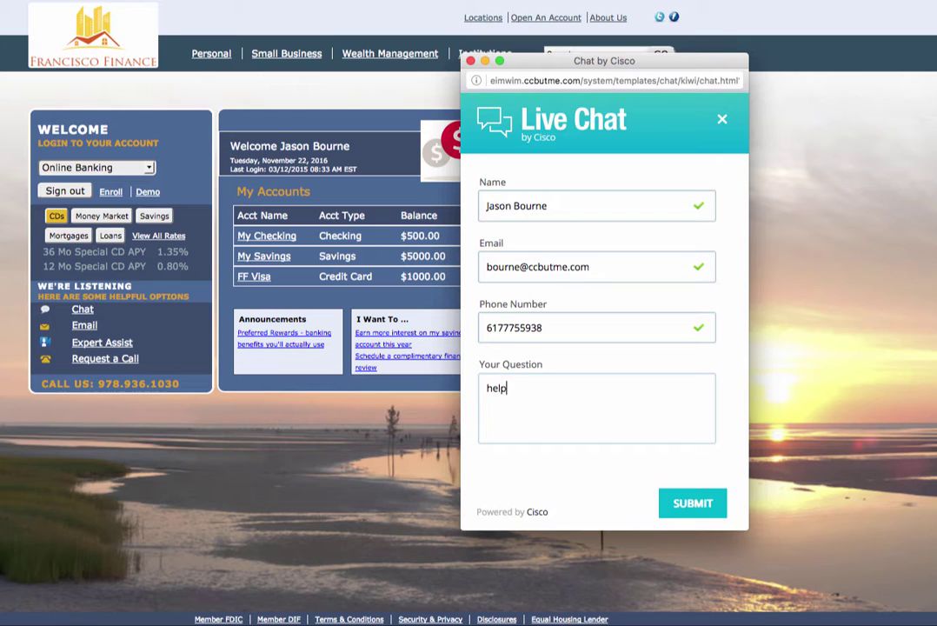
click(692, 504)
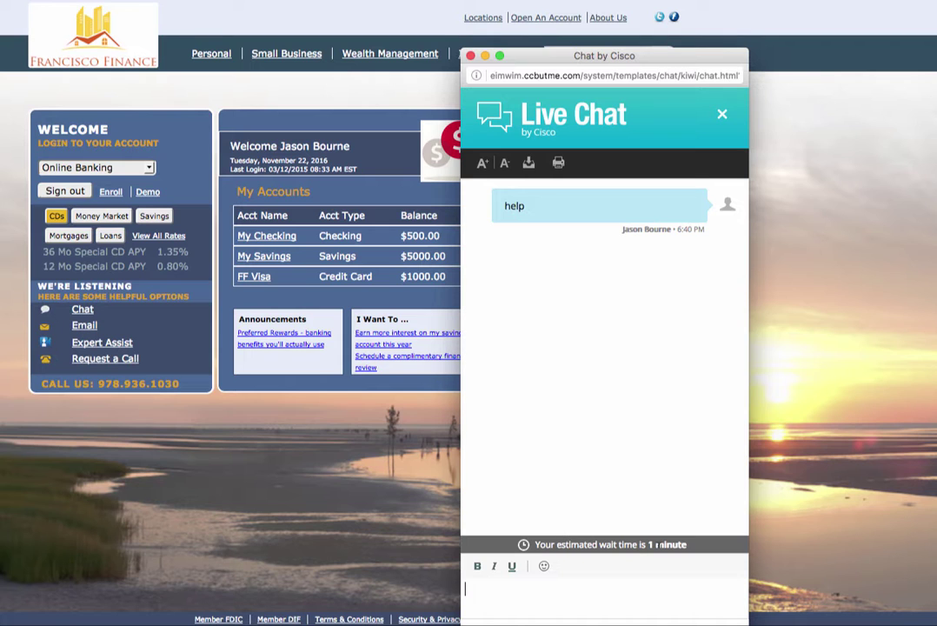
- Switch to the agent workspace in Finesse, open chat activity 1210 and send the customer the message "hello"
drag(488, 51, 320, 4)
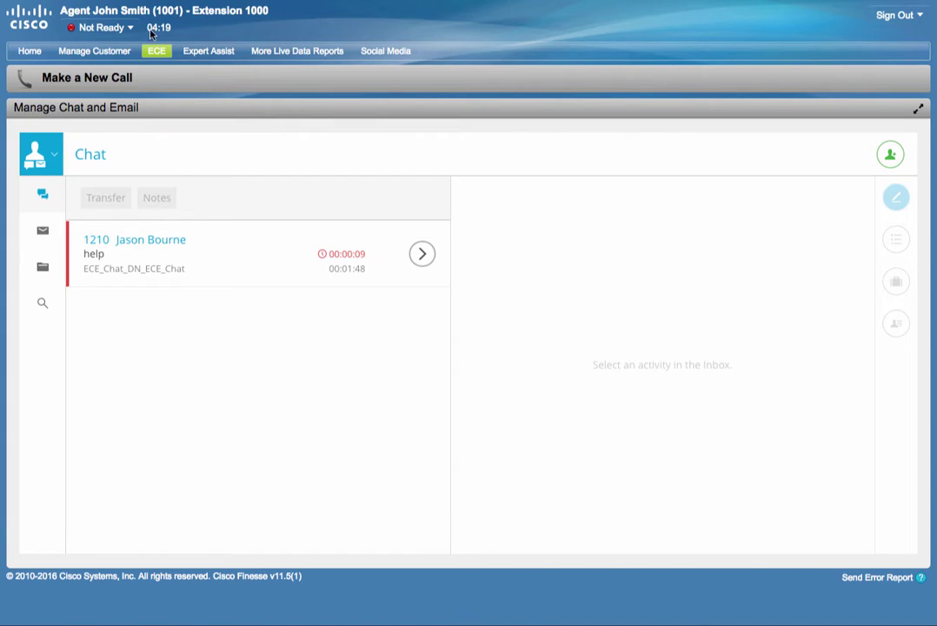
click(197, 257)
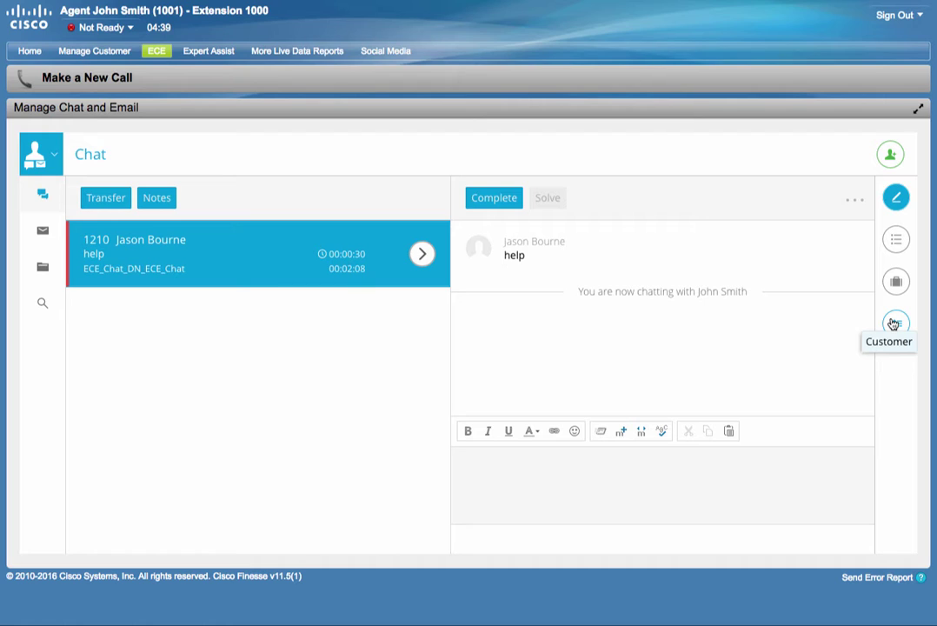
click(852, 205)
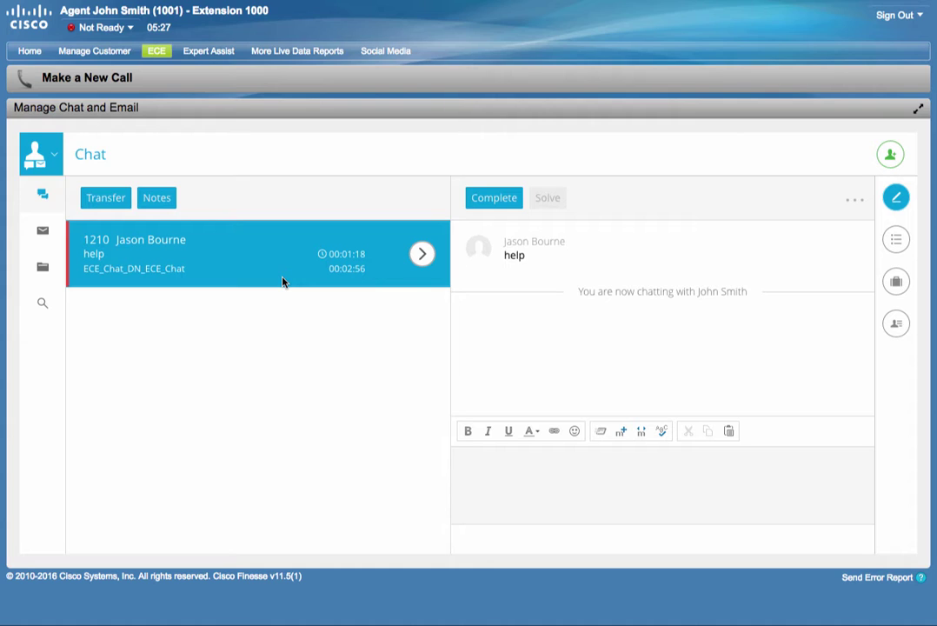
click(546, 484)
text(hello)
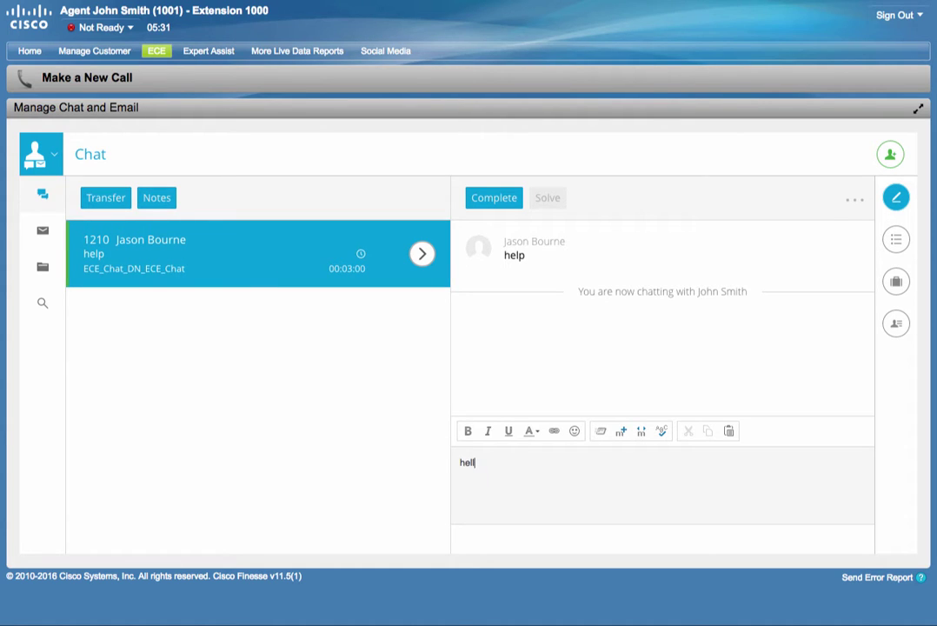
key(Return)
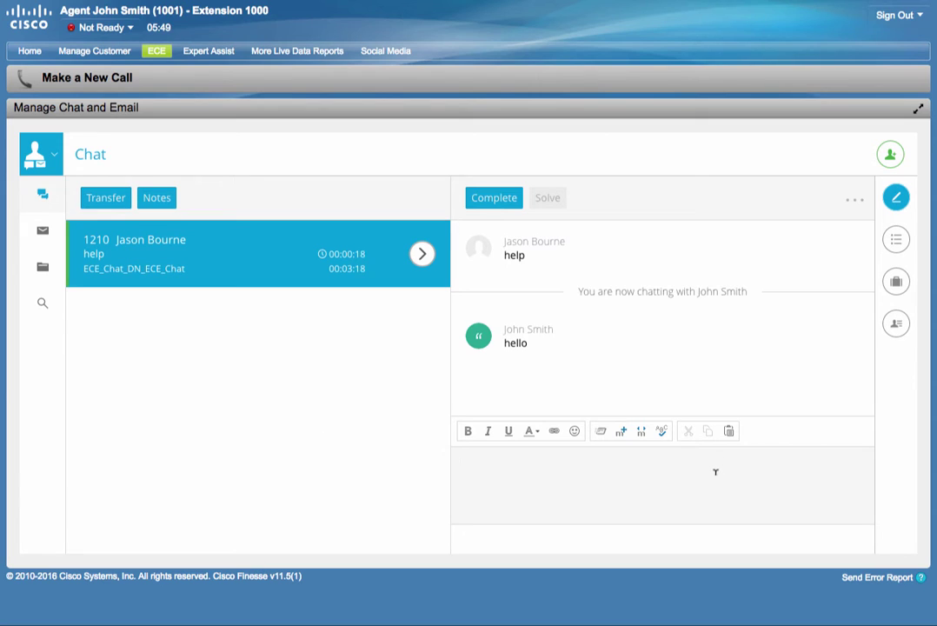
- Reply "hi" from the customer's Live Chat window, and complete chat activity 1210 in the agent workspace
key(super+Tab)
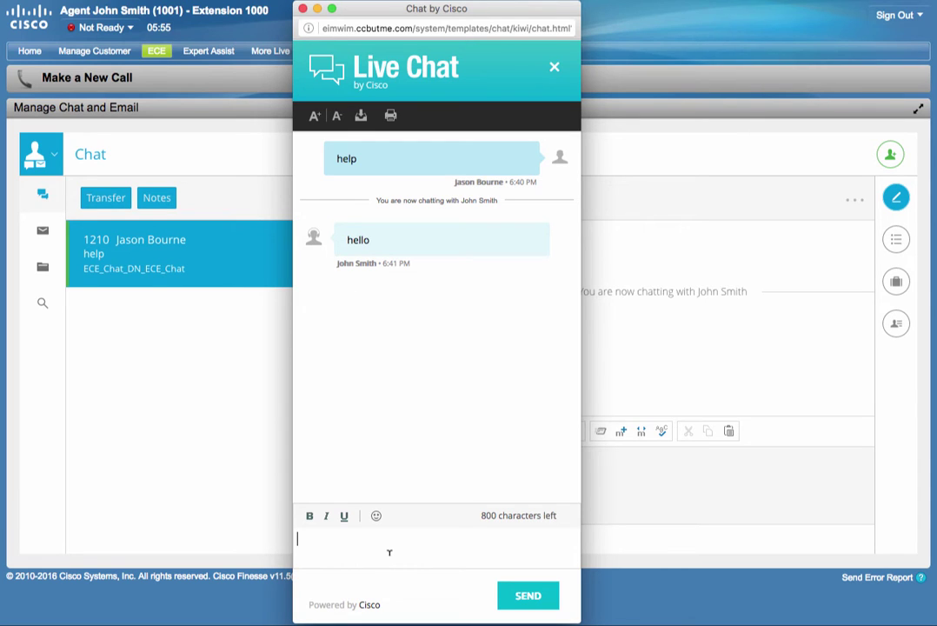
text(hi)
key(Return)
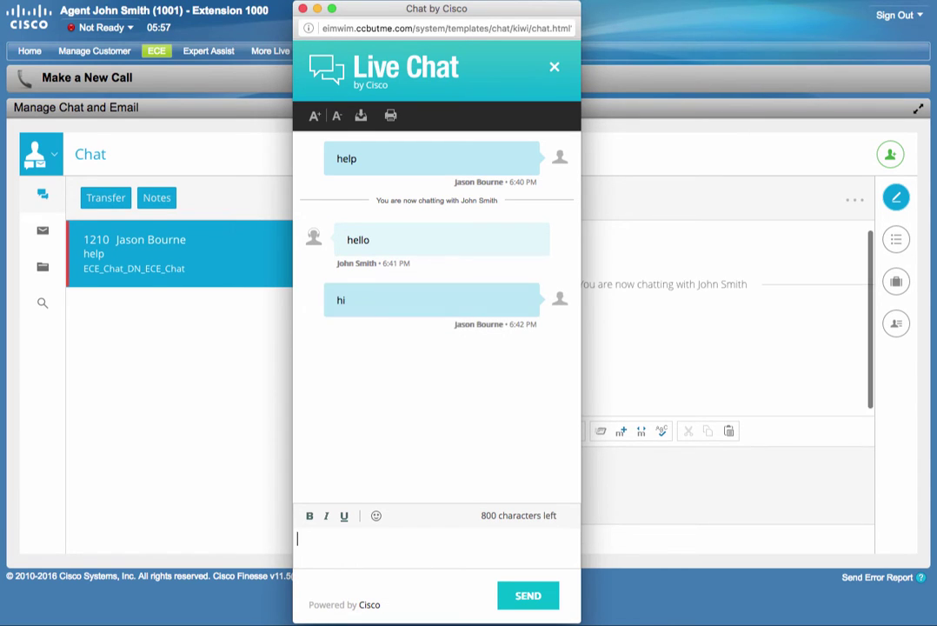
click(232, 448)
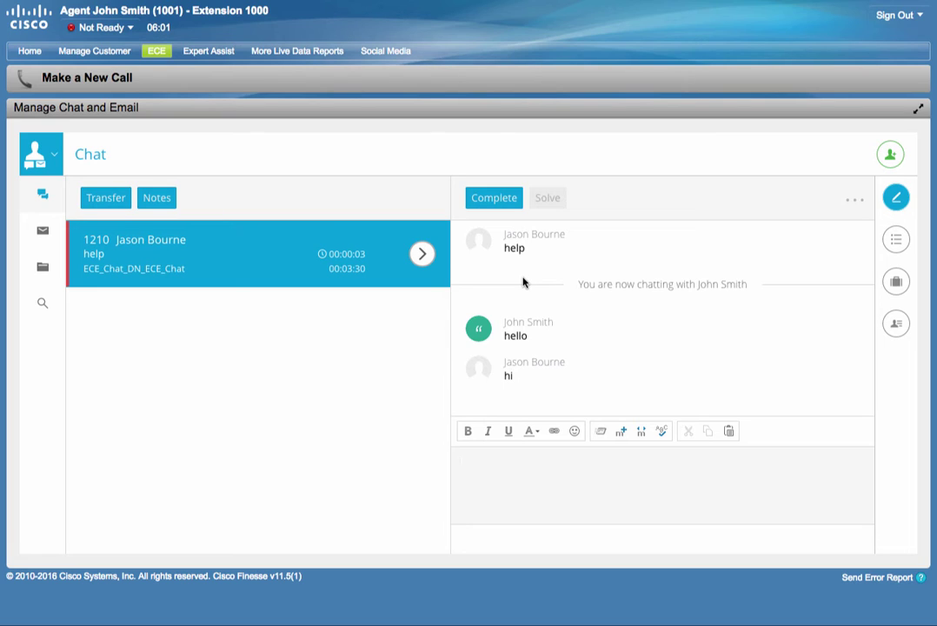
click(493, 198)
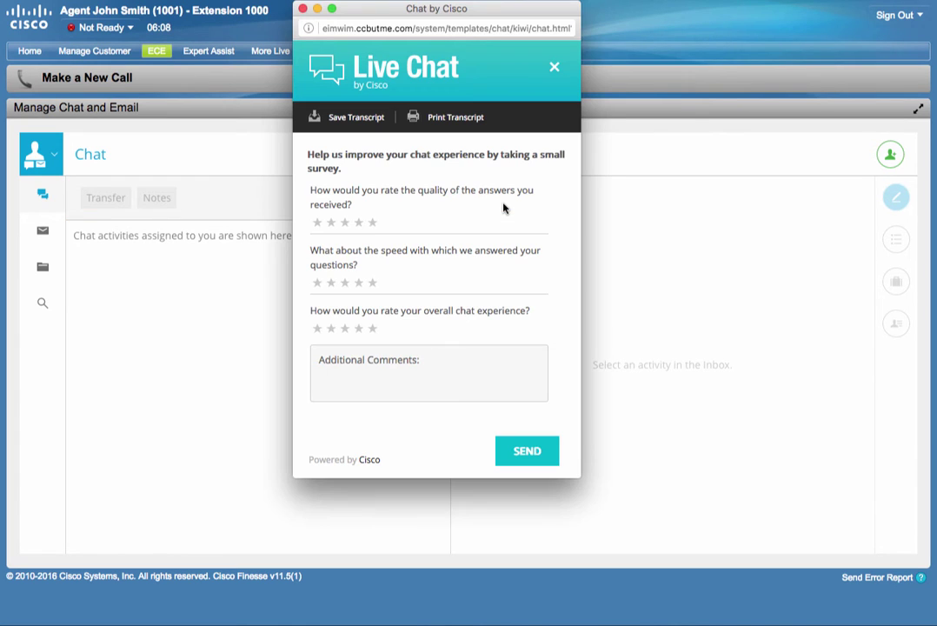
- Rate answer quality, speed and overall experience five stars each in the customer's chat survey, and send it
drag(486, 13, 503, 57)
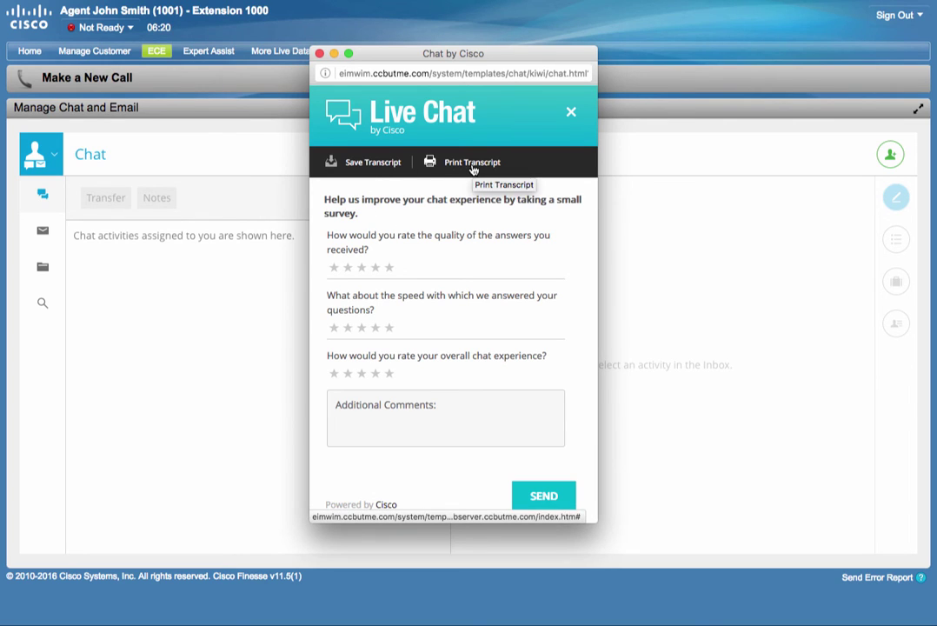
click(387, 270)
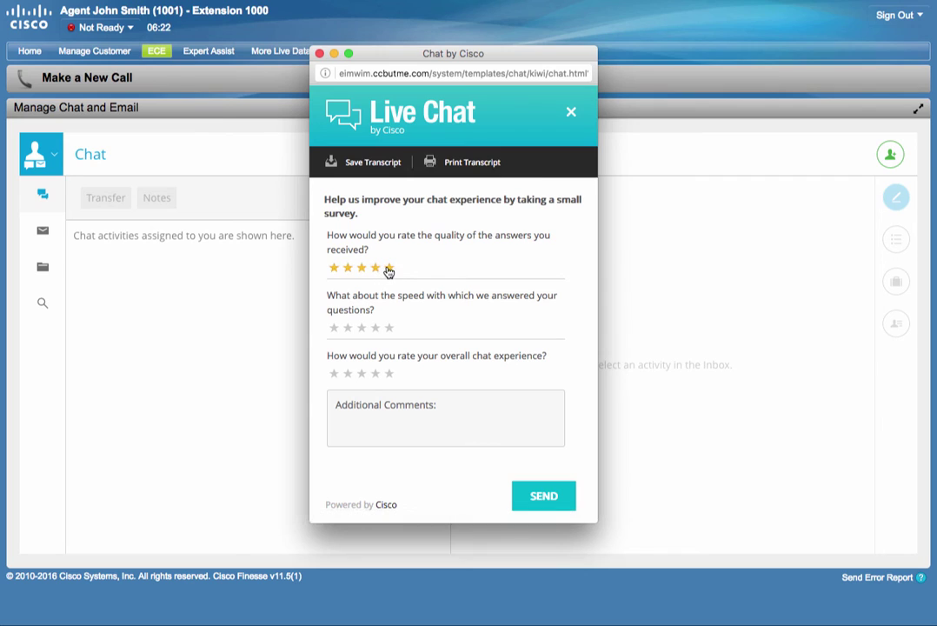
click(389, 328)
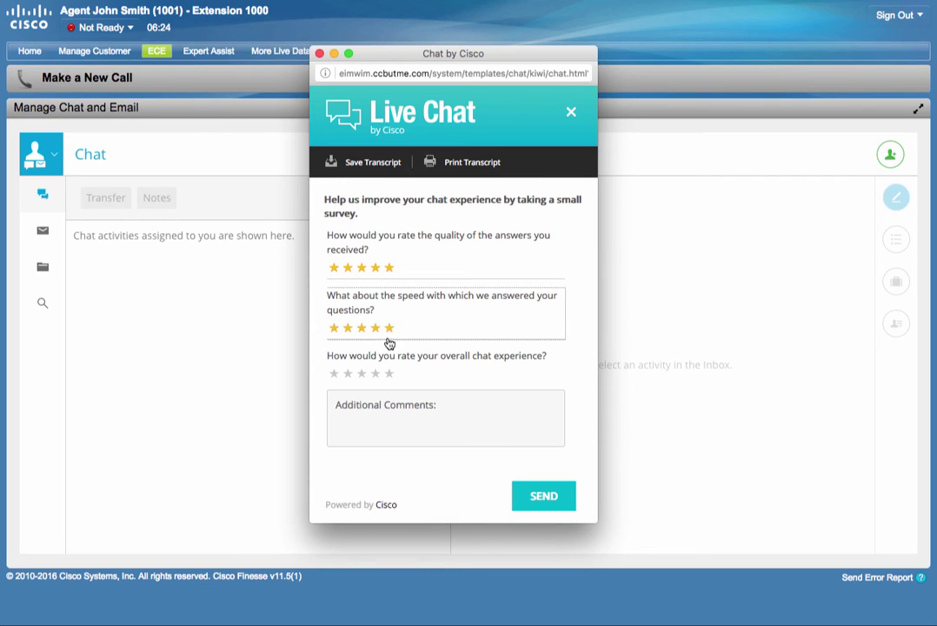
click(389, 374)
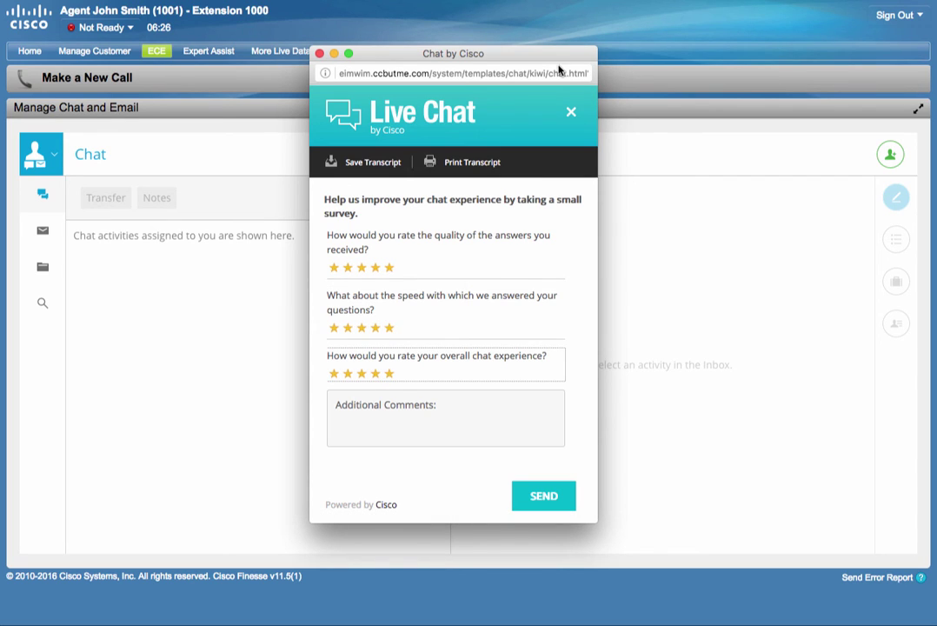
click(547, 501)
click(541, 352)
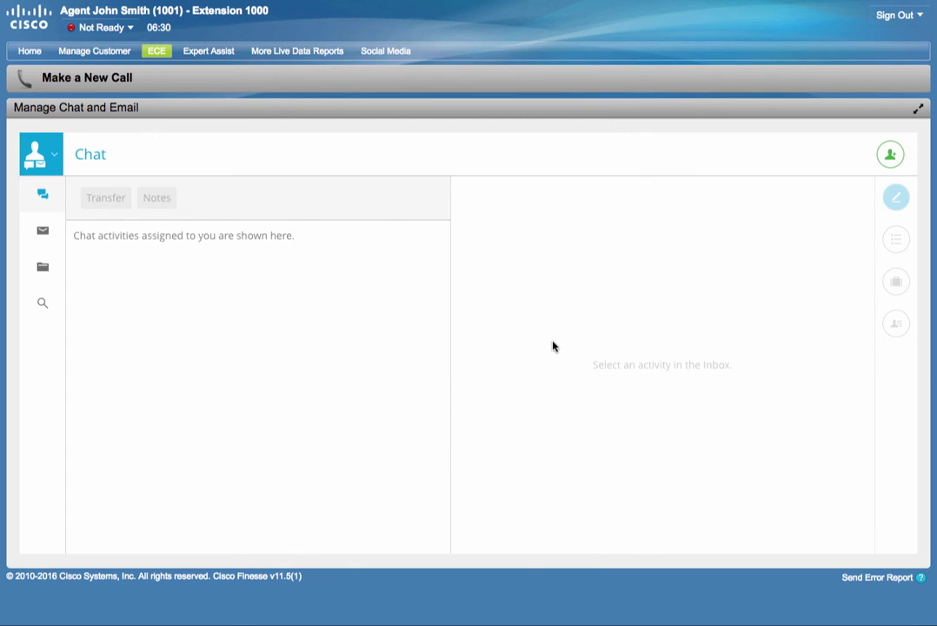